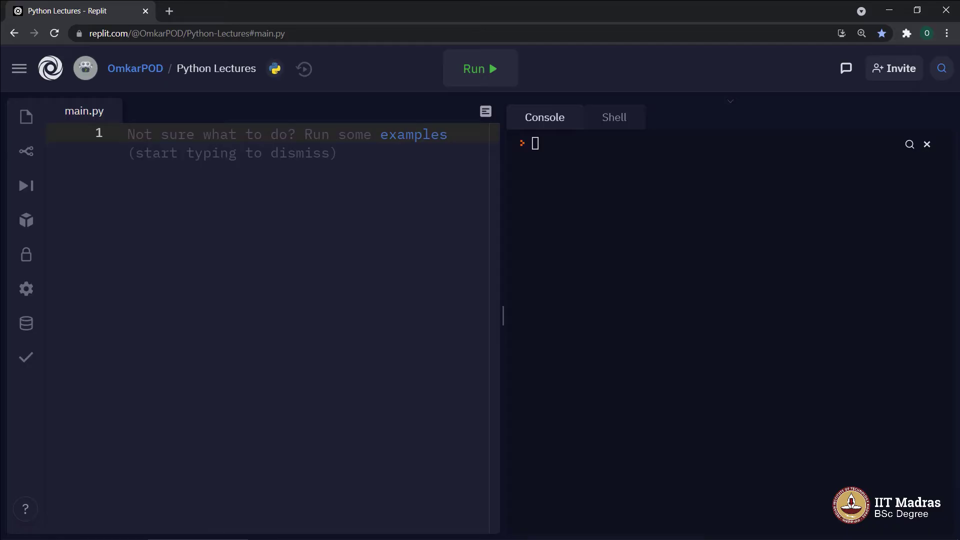
# Paste the eight-name fruits list, starting with mango, and a for loop printing each fruit into main.py.
pyautogui.write('fruits = ["mango", "apple", "banana", "orange", "pineapple", "watermelon", "guava", "kiwi"]  for fruit in fruits:   print(fruit)')
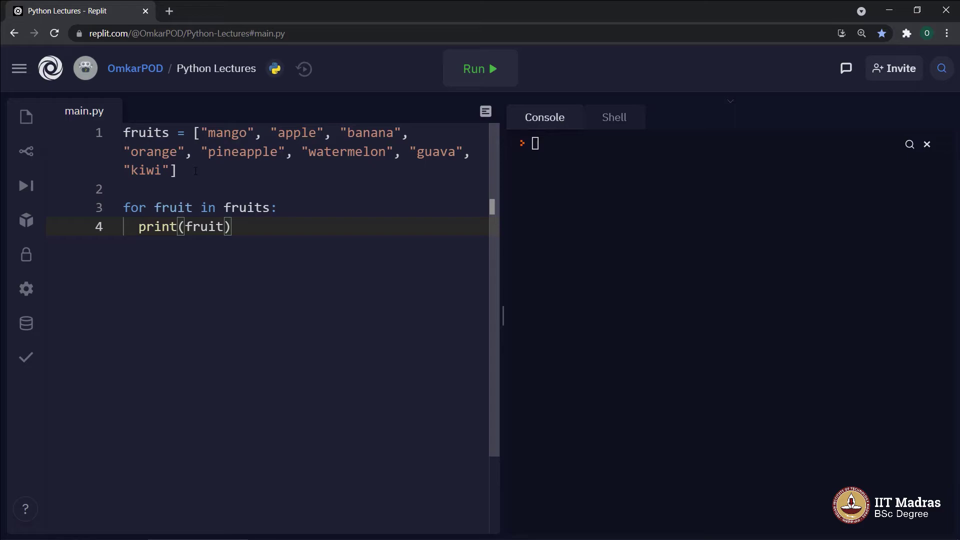
pyautogui.doubleClick(227, 133)
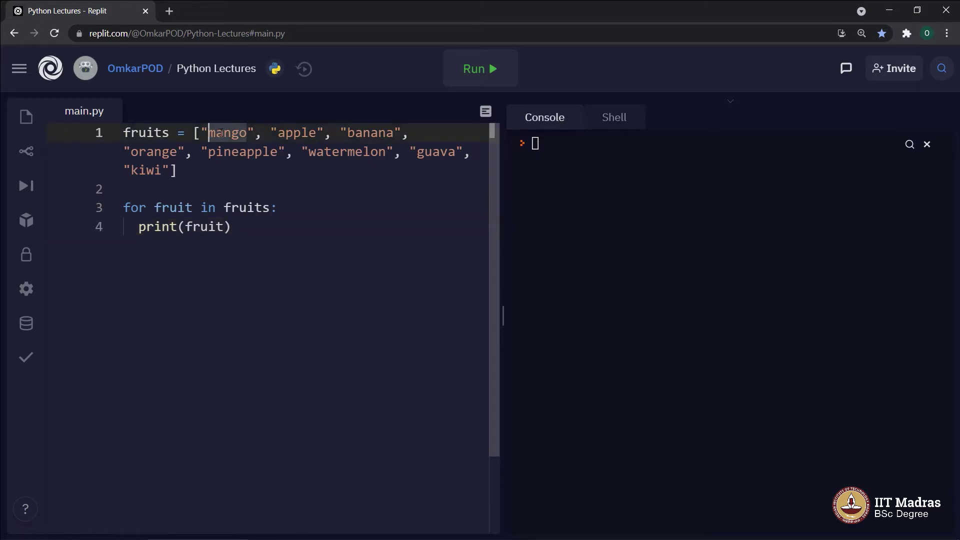
pyautogui.click(180, 171)
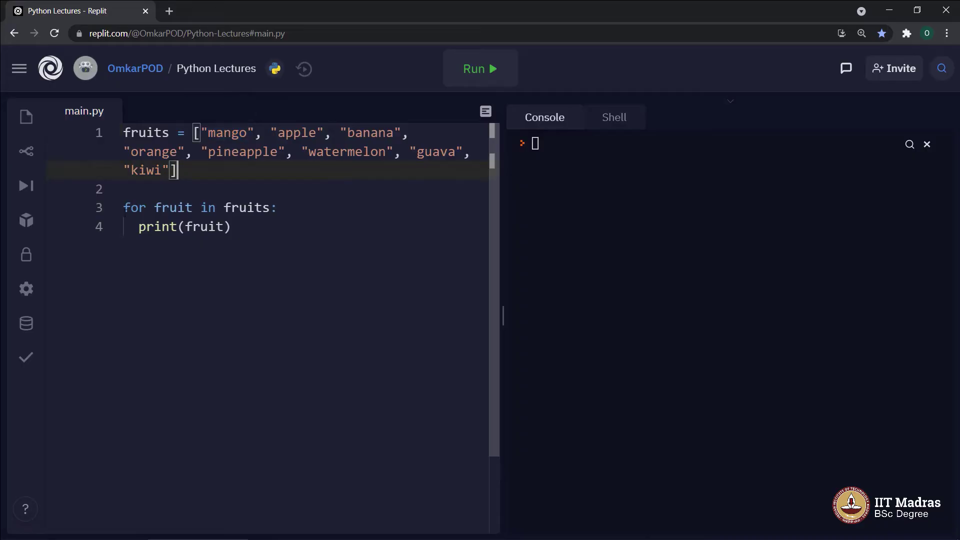
pyautogui.moveTo(124, 207)
pyautogui.mouseDown()
pyautogui.moveTo(267, 208)
pyautogui.moveTo(265, 224)
pyautogui.mouseUp()
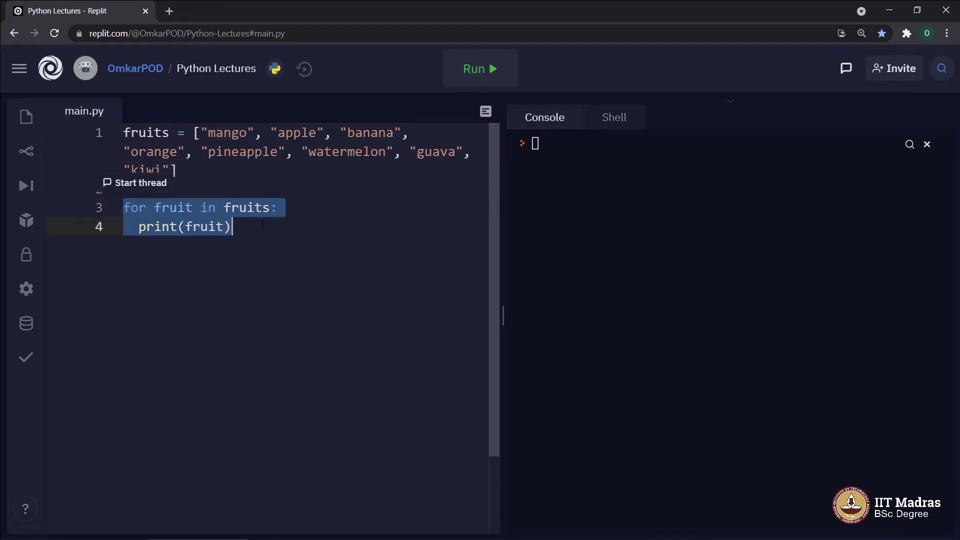
pyautogui.click(263, 225)
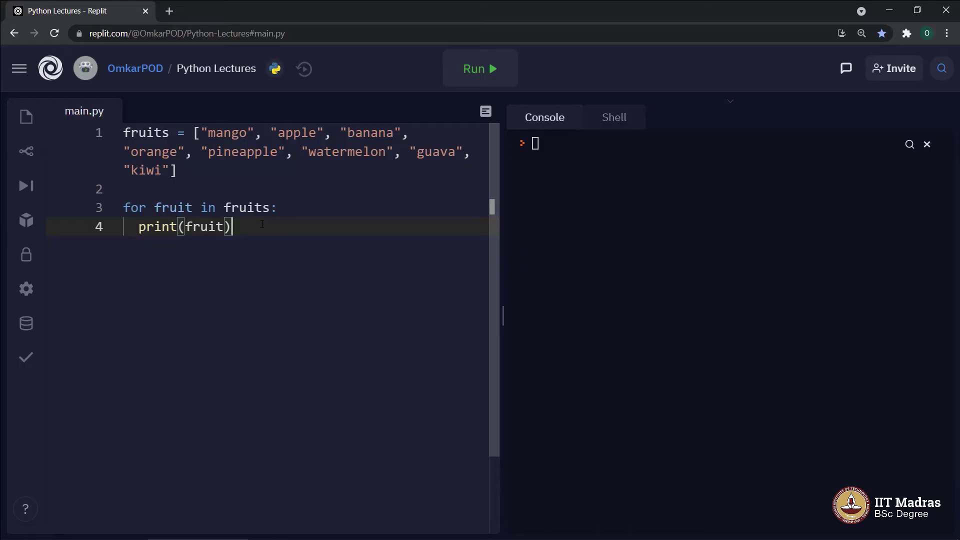
# Run the fruits script so mango through kiwi print, then select the for loop.
pyautogui.hotkey('ctrl', 'Return')
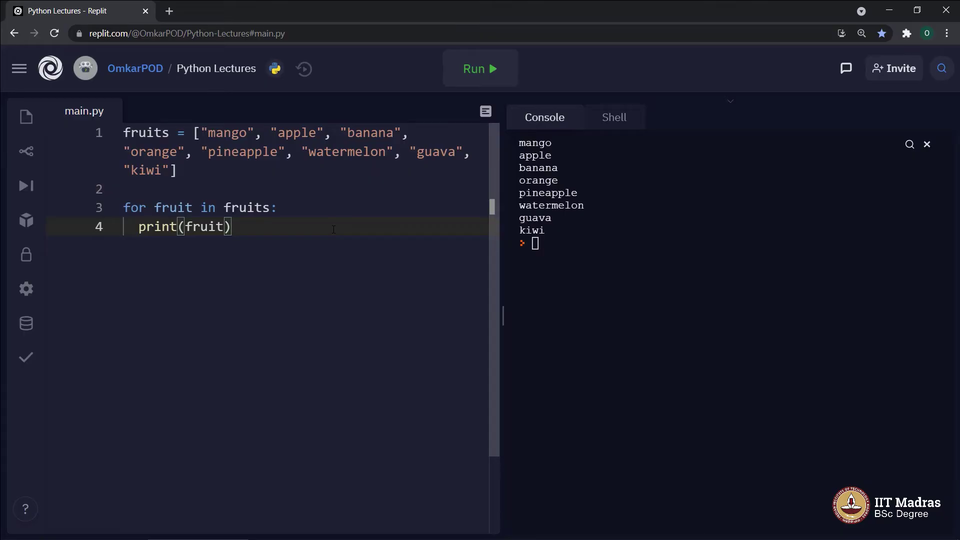
pyautogui.moveTo(334, 229); pyautogui.dragTo(117, 206)
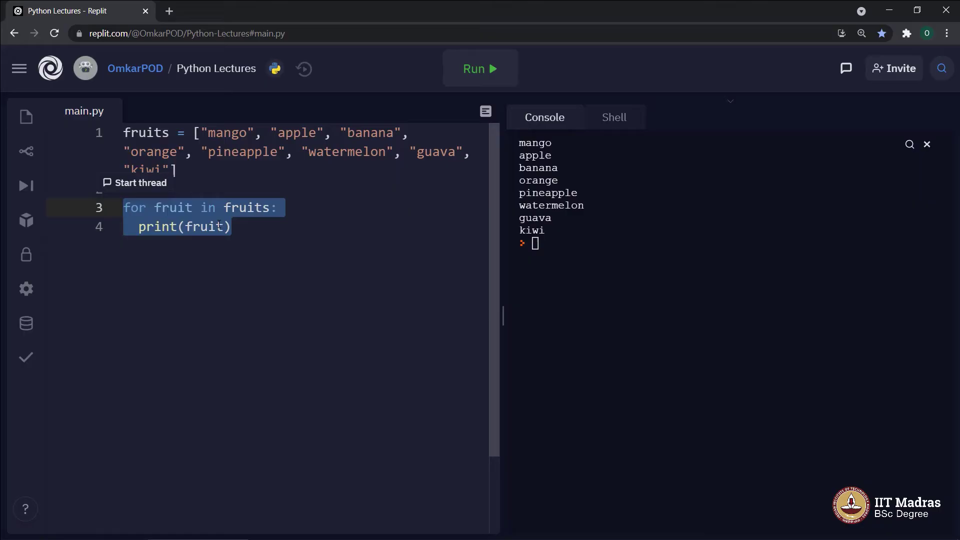
pyautogui.write('bas')
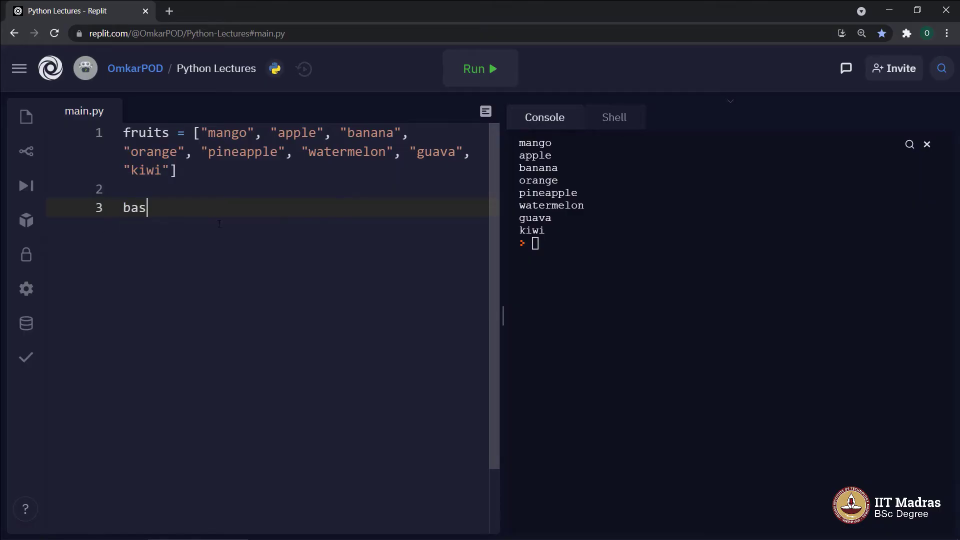
pyautogui.write('cket = ')
pyautogui.write('iter')
pyautogui.write('(')
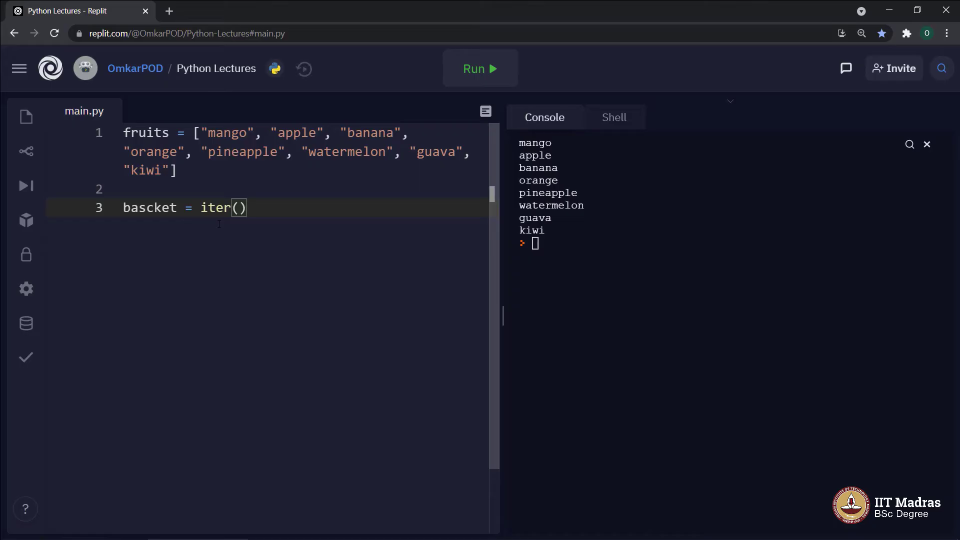
# Replace the for loop with bascket = iter(fruits) and add a new line below it.
pyautogui.press('Left')
pyautogui.write('f')
pyautogui.write('ruits')
pyautogui.press('Right')
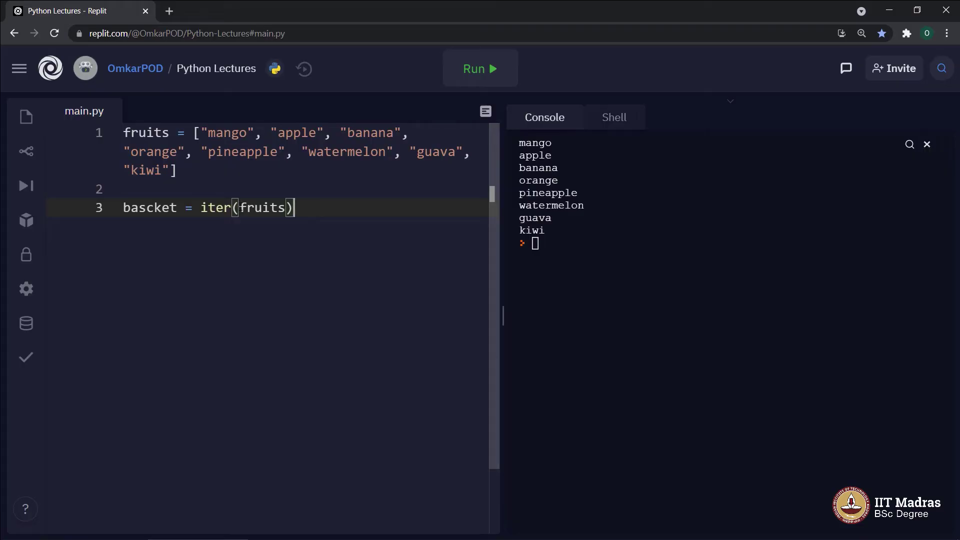
pyautogui.hotkey('ctrl', 'Left')
pyautogui.hotkey('ctrl', 'Left')
pyautogui.hotkey('shift', 'Right')
pyautogui.hotkey('shift', 'Right')
pyautogui.hotkey('shift', 'Right')
pyautogui.hotkey('shift', 'Right')
pyautogui.hotkey('shift', 'Right')
pyautogui.hotkey('shift', 'Right')
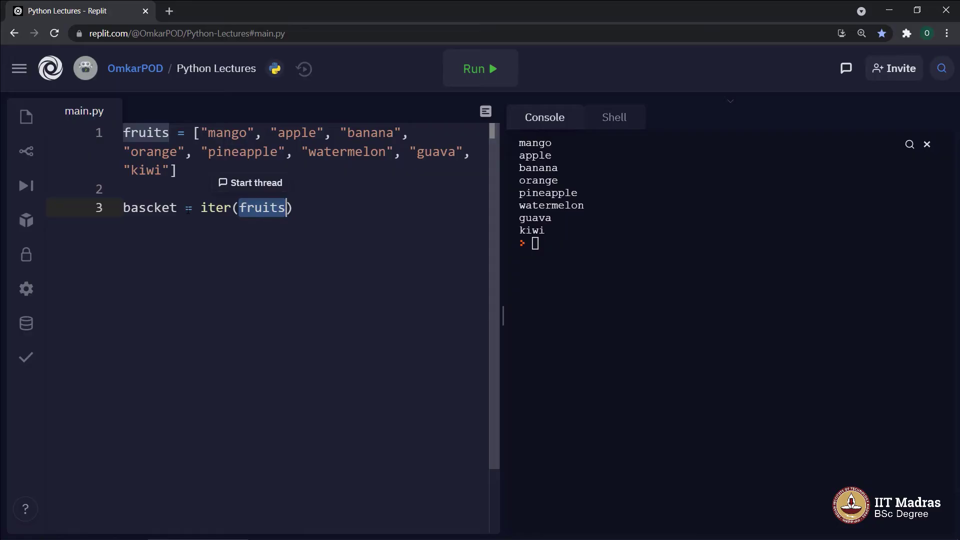
pyautogui.moveTo(177, 208); pyautogui.dragTo(125, 208)
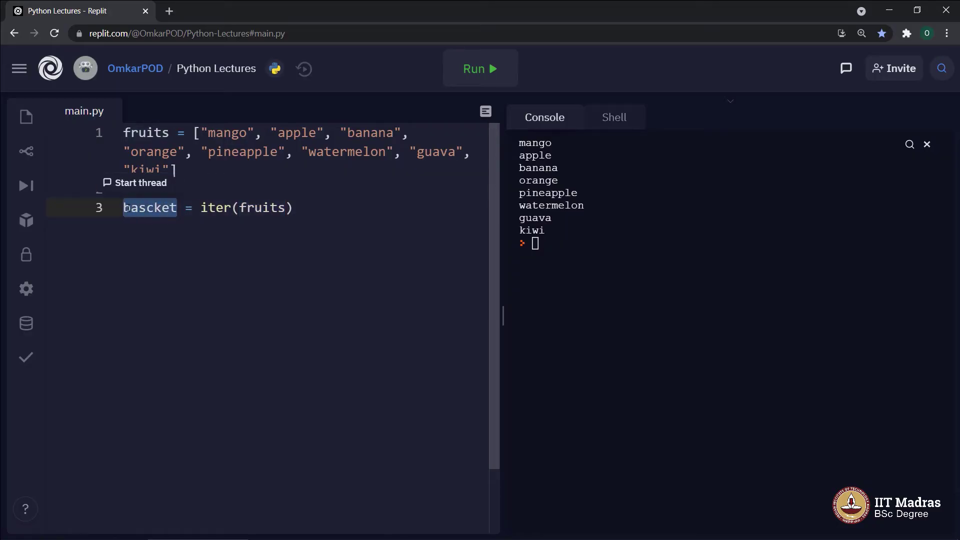
pyautogui.click(307, 207)
pyautogui.press('Return')
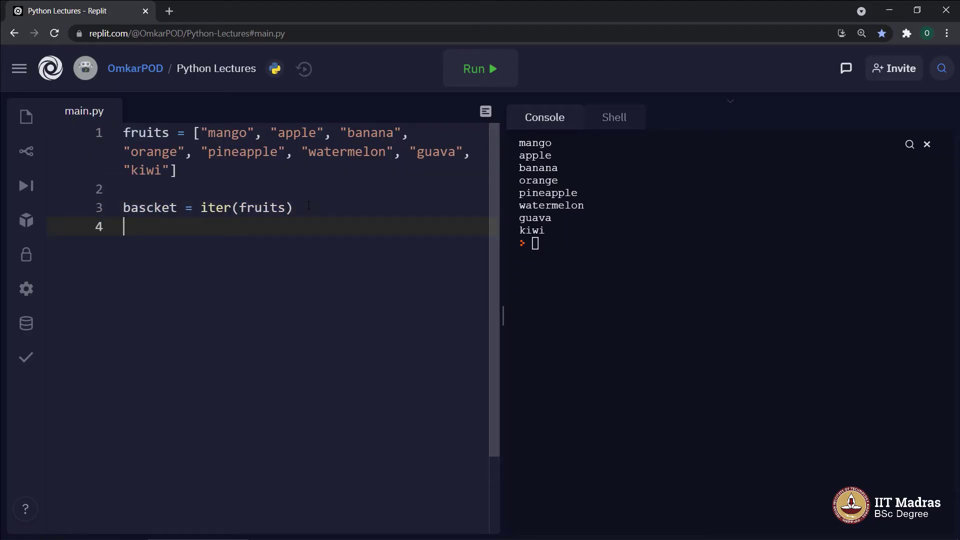
# Add print(bascket) on line 5 and inspect the list_iterator object it prints.
pyautogui.press('Return')
pyautogui.write('print')
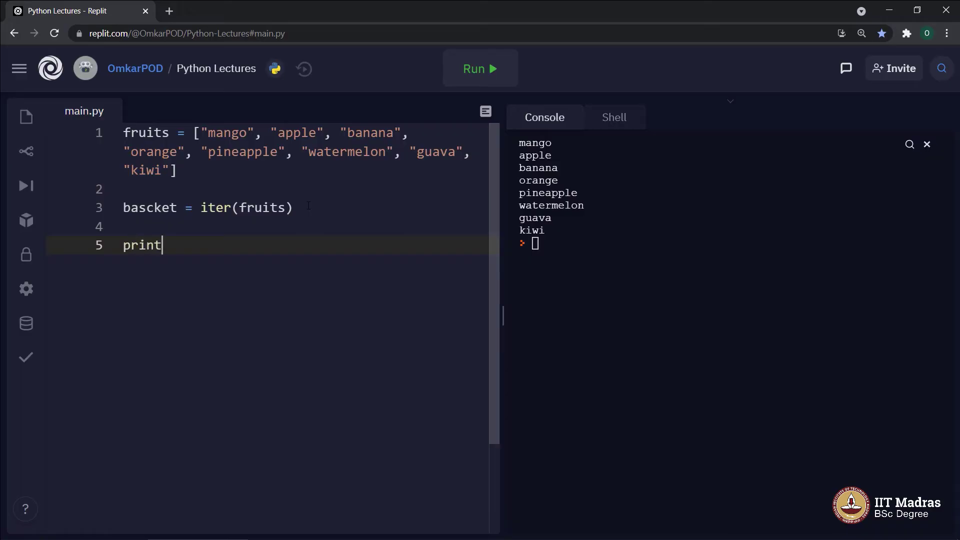
pyautogui.write('(bascket')
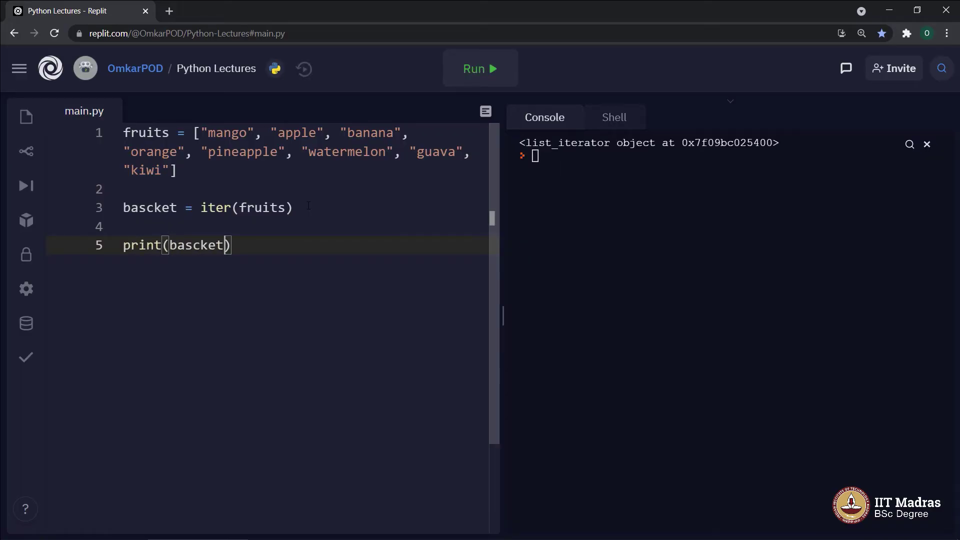
pyautogui.moveTo(526, 143); pyautogui.dragTo(654, 143)
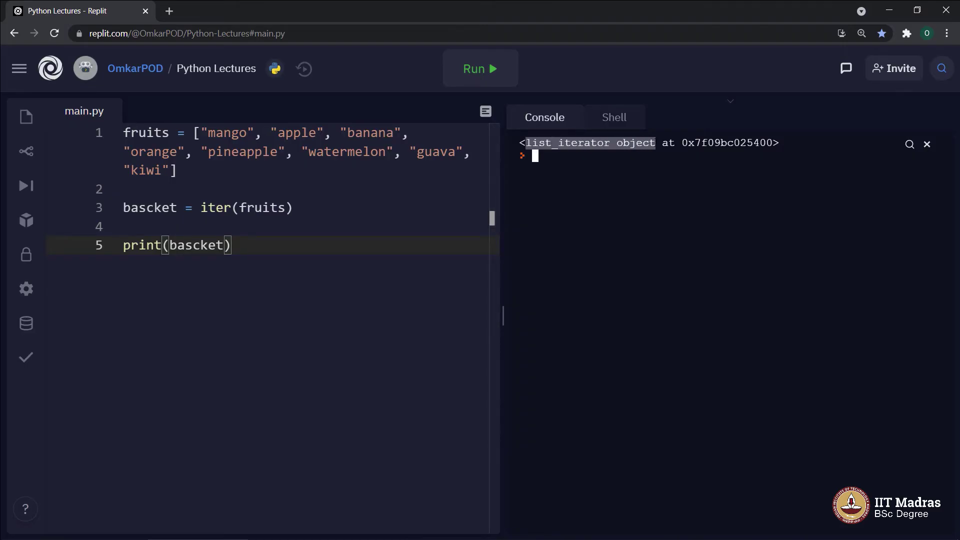
pyautogui.click(590, 195)
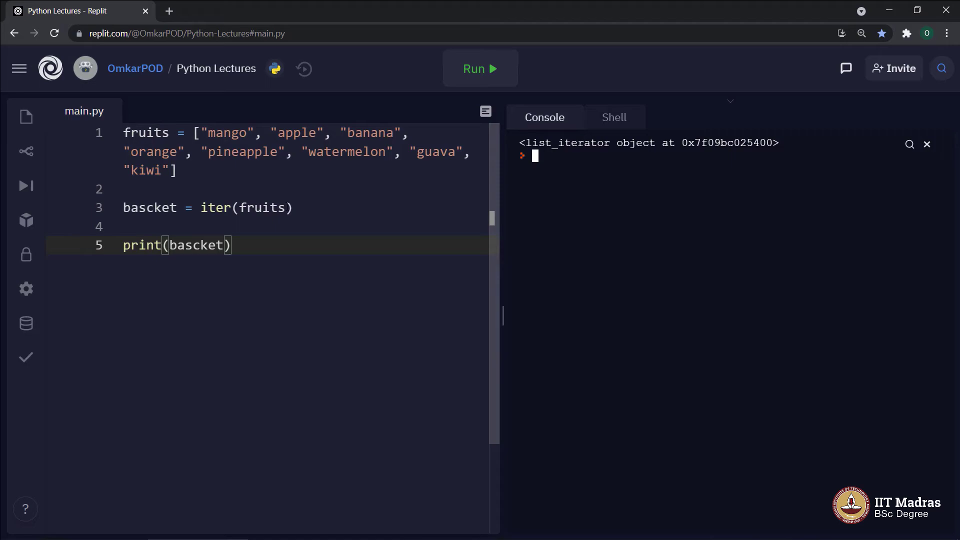
pyautogui.moveTo(286, 208); pyautogui.dragTo(240, 207)
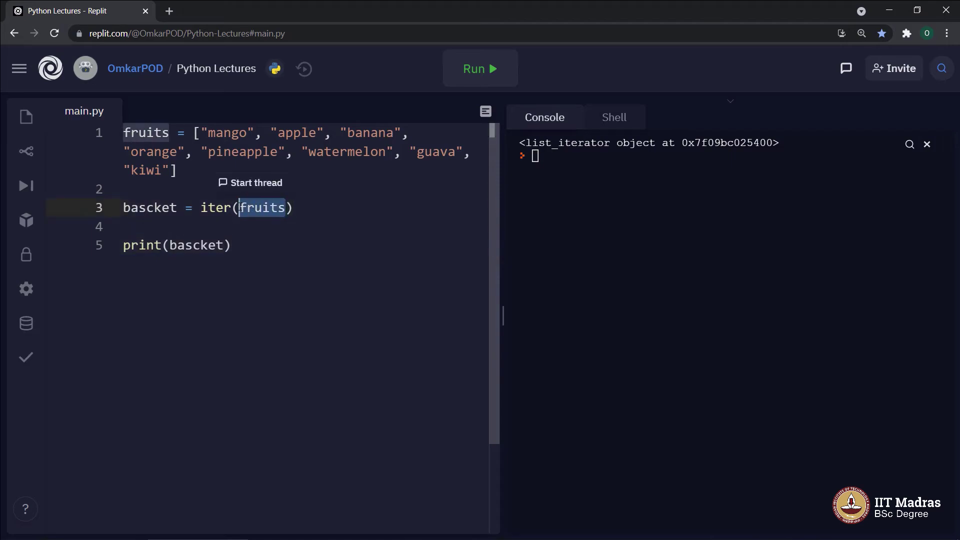
pyautogui.moveTo(181, 208); pyautogui.dragTo(123, 208)
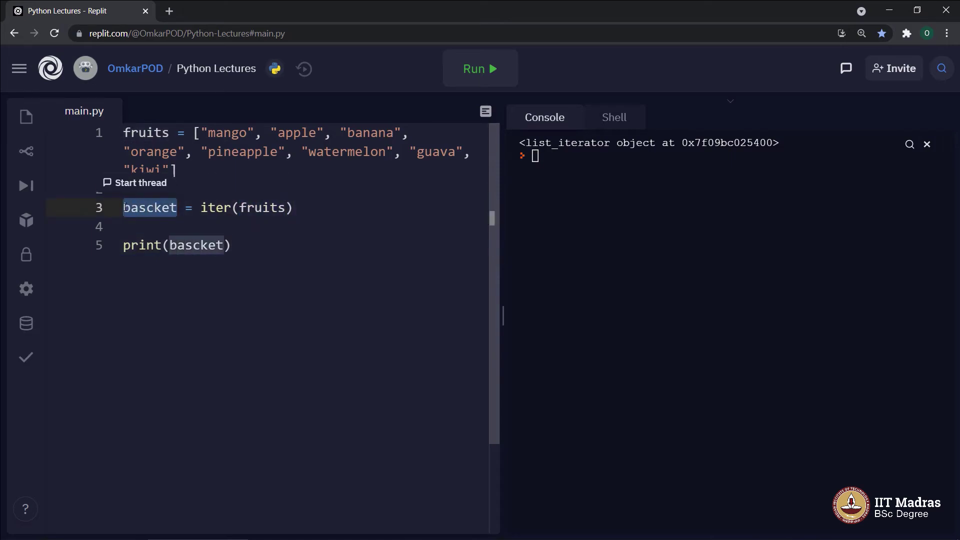
pyautogui.click(720, 300)
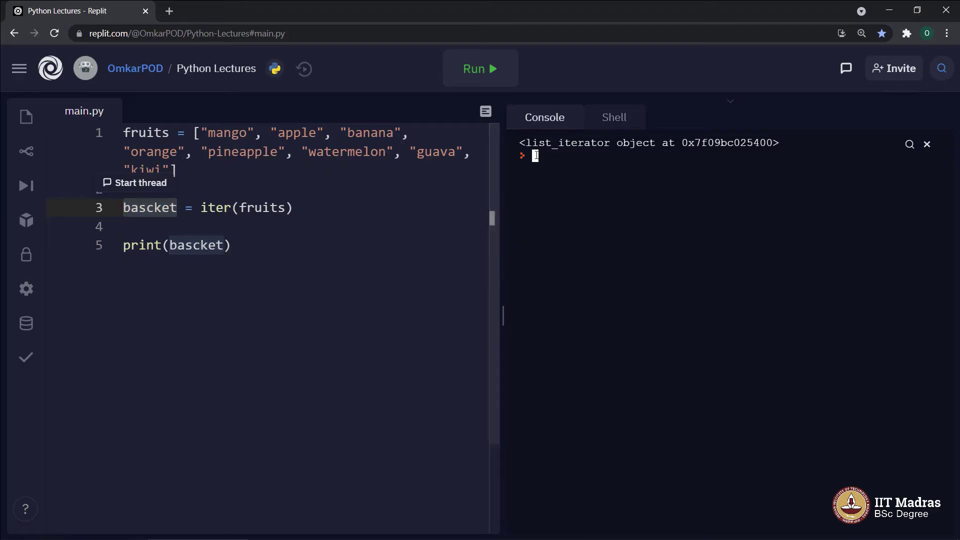
pyautogui.moveTo(526, 142); pyautogui.dragTo(655, 143)
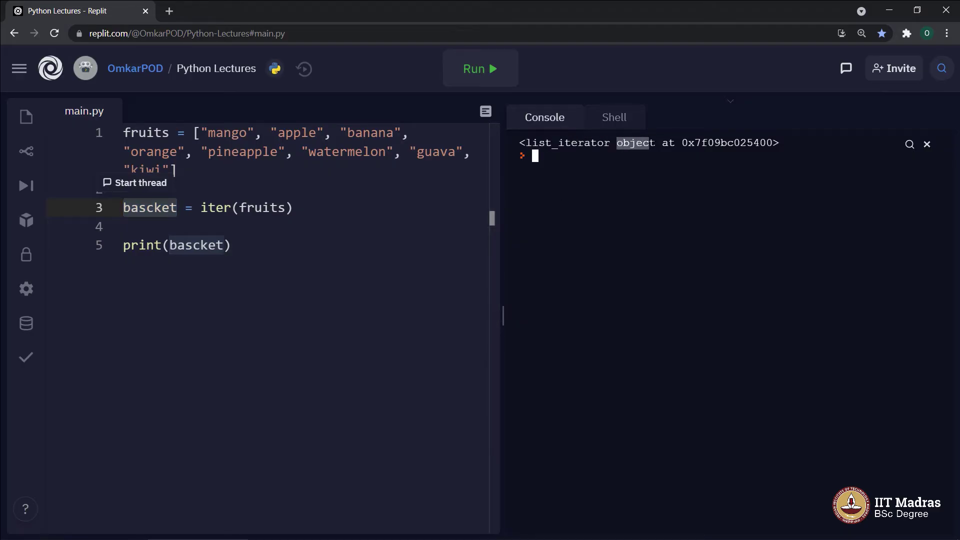
pyautogui.click(245, 251)
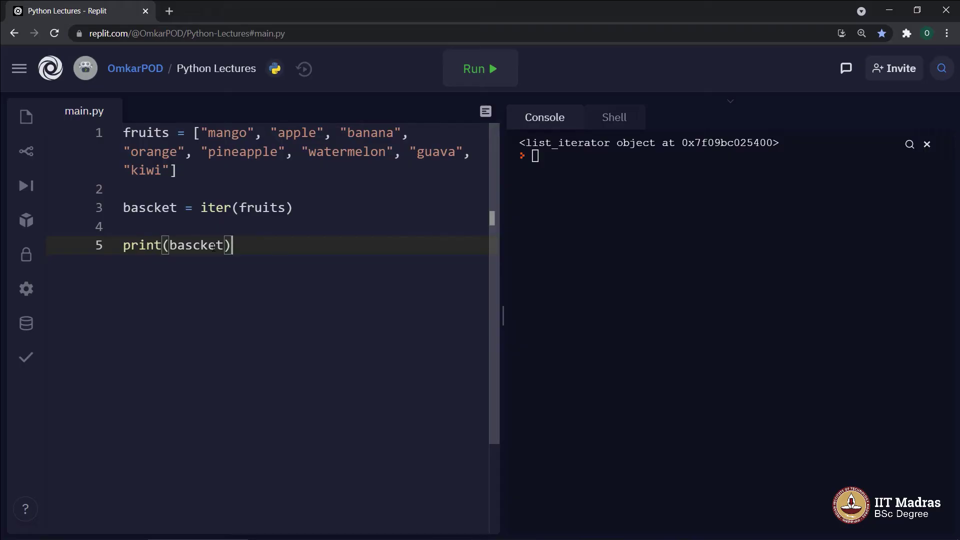
# Make line 5 print(next(bascket)), run it to print mango, and add blank lines below.
pyautogui.click(169, 245)
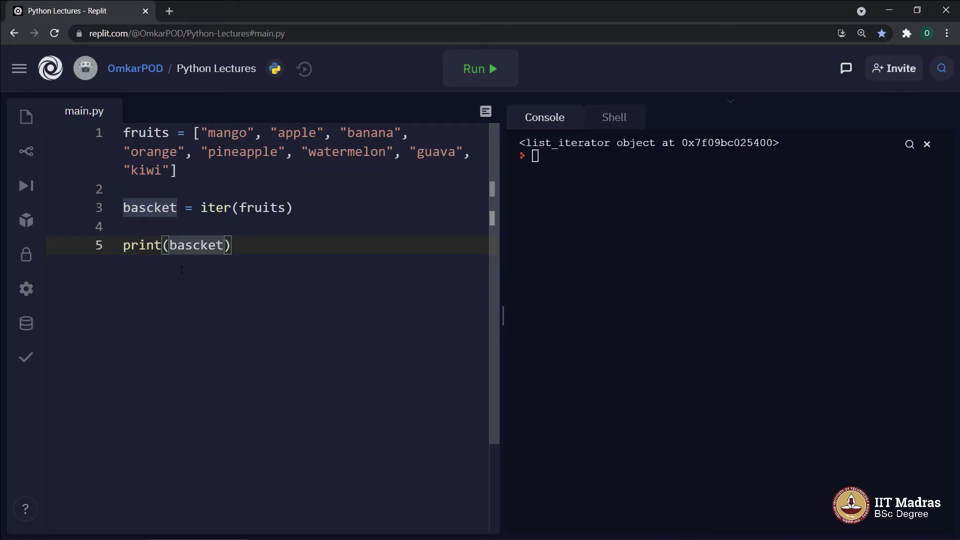
pyautogui.write('next')
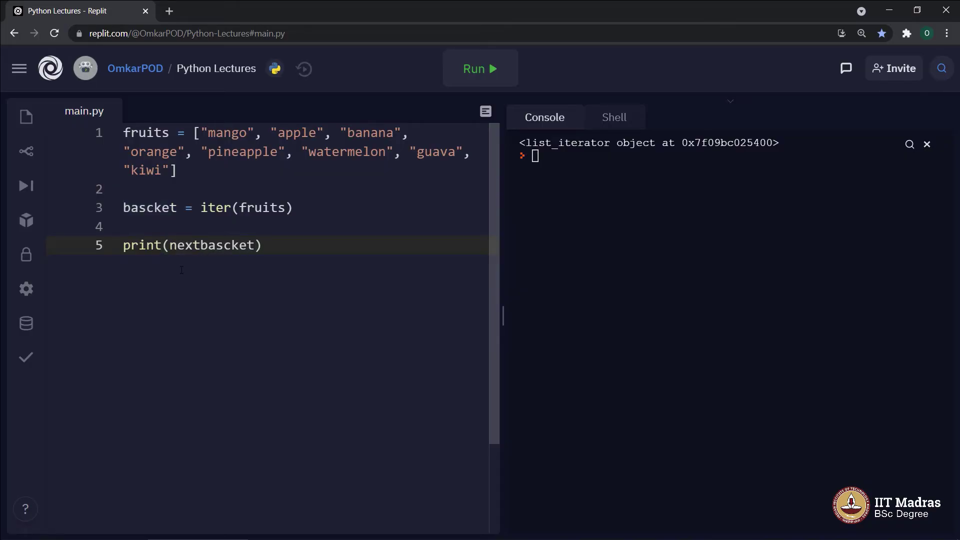
pyautogui.write('(')
pyautogui.press('End')
pyautogui.write(')')
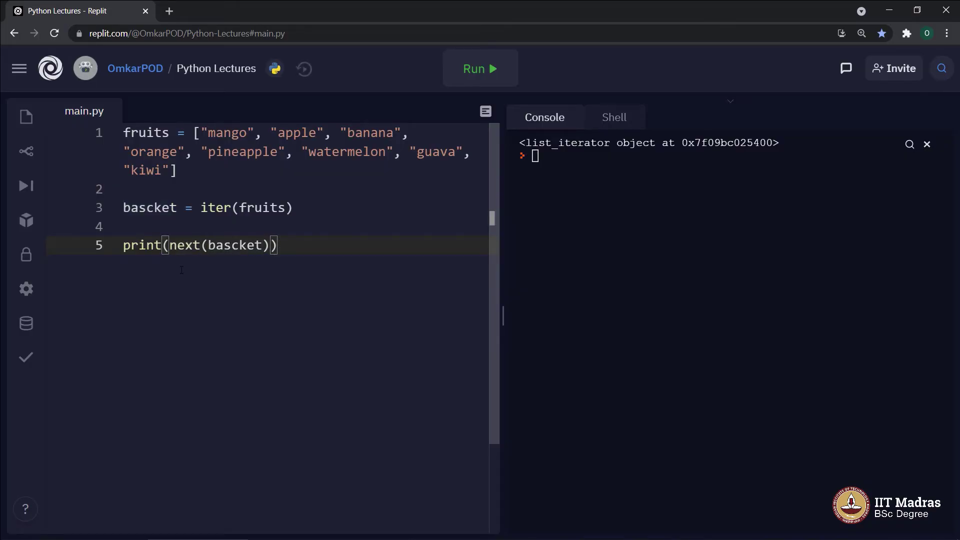
pyautogui.hotkey('ctrl', 'Return')
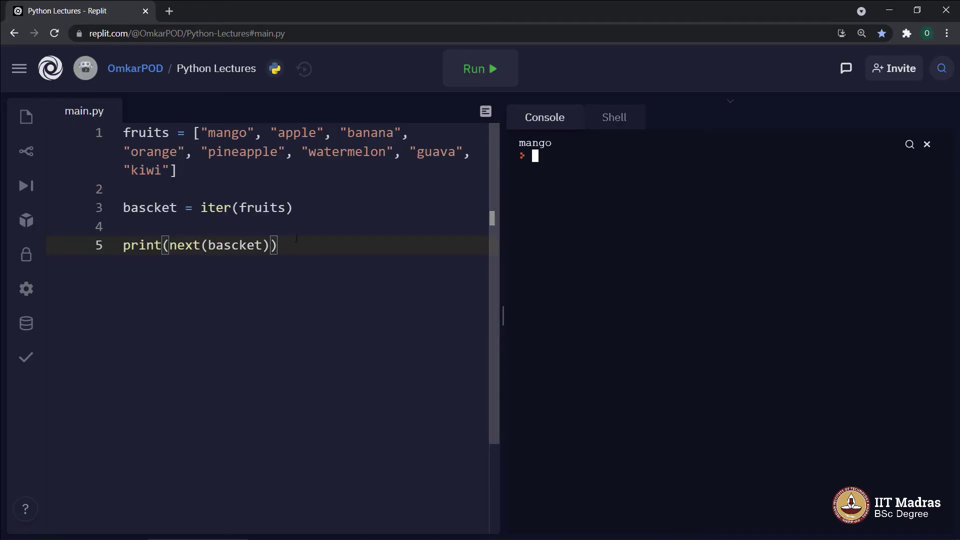
pyautogui.hotkey('shift', 'Home')
pyautogui.hotkey('ctrl', 'c')
pyautogui.press('End')
pyautogui.press('Return')
pyautogui.press('Return')
pyautogui.press('Return')
pyautogui.press('Return')
pyautogui.press('Return')
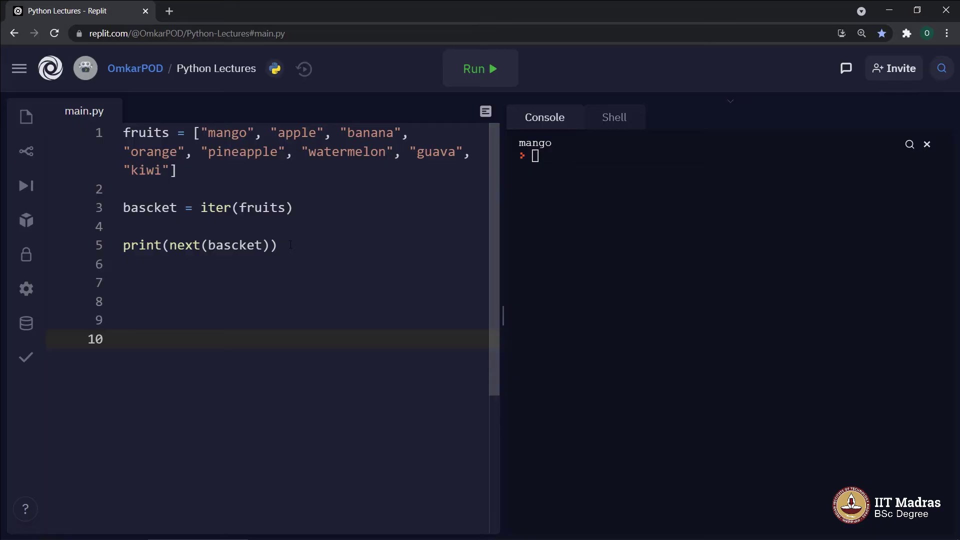
# Paste a second print(next(bascket)) line, run the script, and add blank lines below.
pyautogui.hotkey('ctrl', 'v')
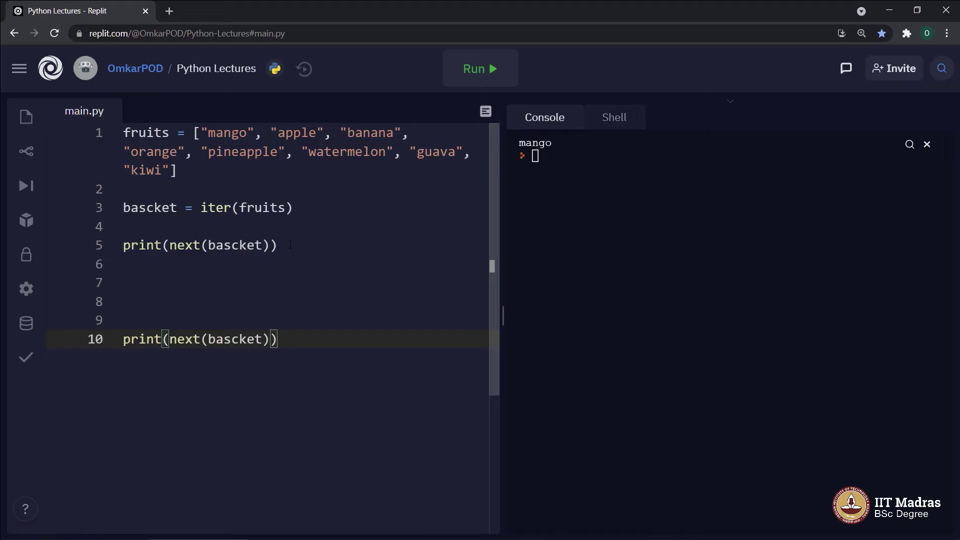
pyautogui.hotkey('ctrl', 'Return')
pyautogui.press('Return')
pyautogui.press('Return')
pyautogui.press('Return')
# Paste three more print(next(bascket)) lines and run, printing mango through pineapple.
pyautogui.hotkey('ctrl', 'v')
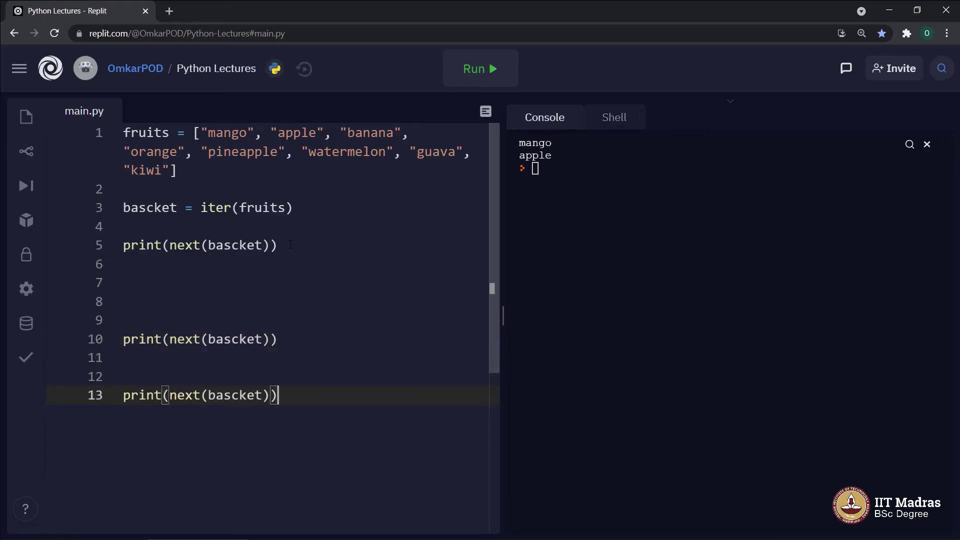
pyautogui.press('Return')
pyautogui.press('Return')
pyautogui.press('Return')
pyautogui.hotkey('ctrl', 'v')
pyautogui.press('Return')
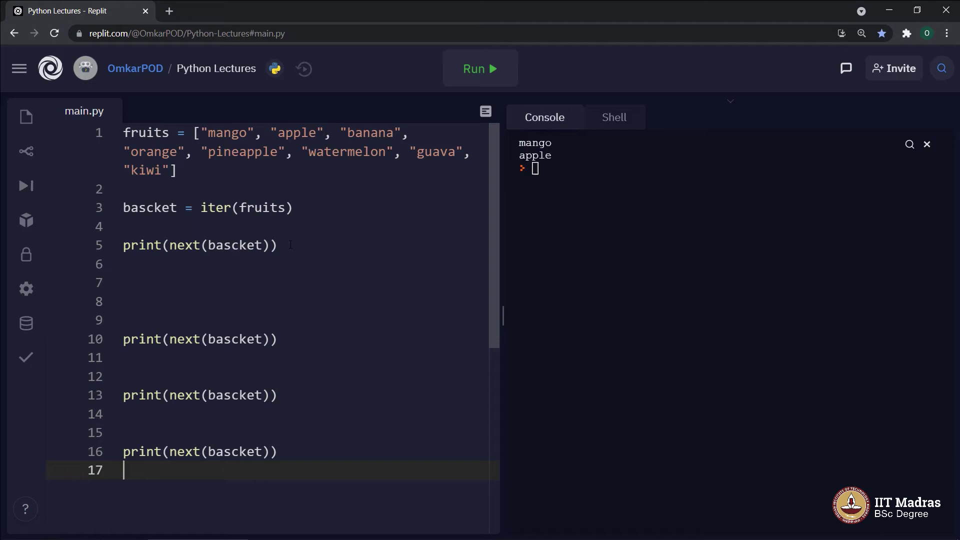
pyautogui.press('Return')
pyautogui.press('Return')
pyautogui.hotkey('ctrl', 'v')
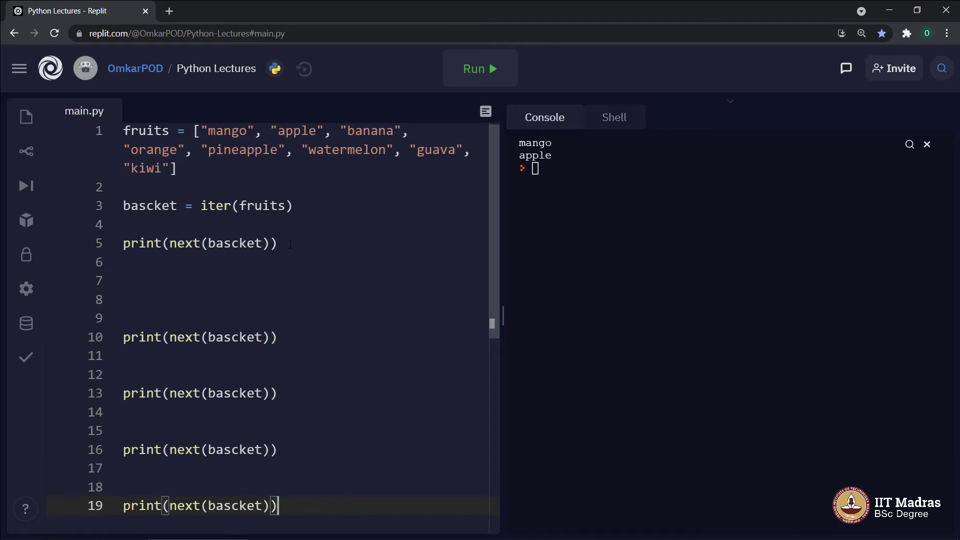
pyautogui.hotkey('ctrl', 'Return')
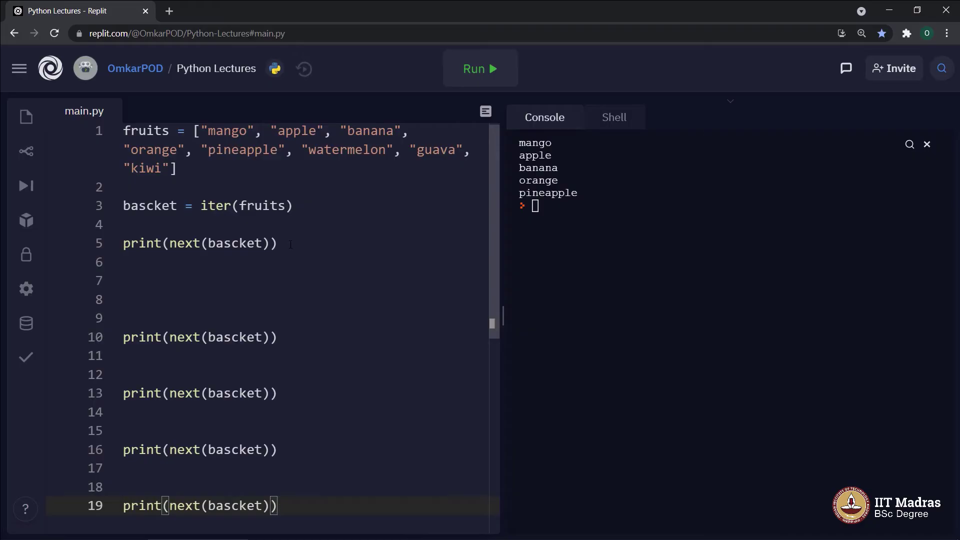
pyautogui.scroll(1, 198, 259)
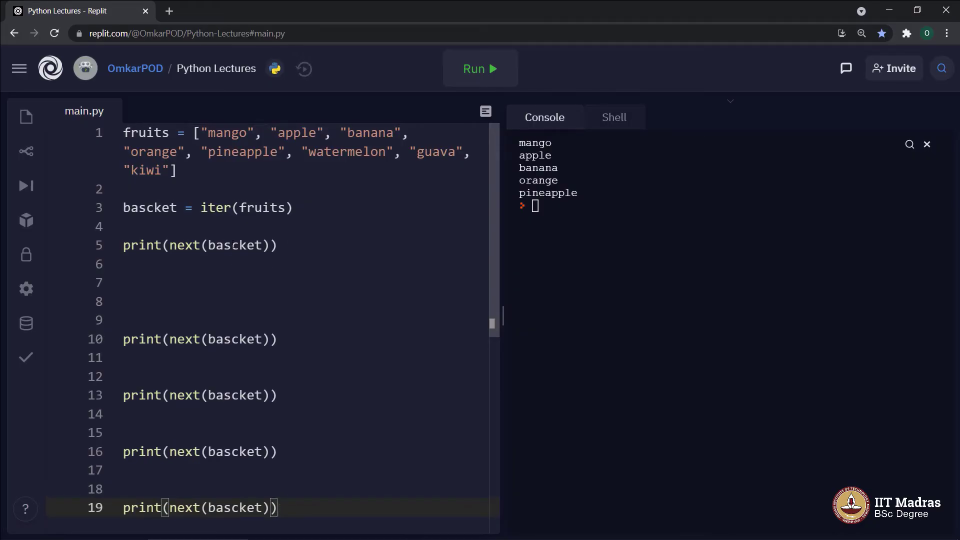
pyautogui.click(284, 167)
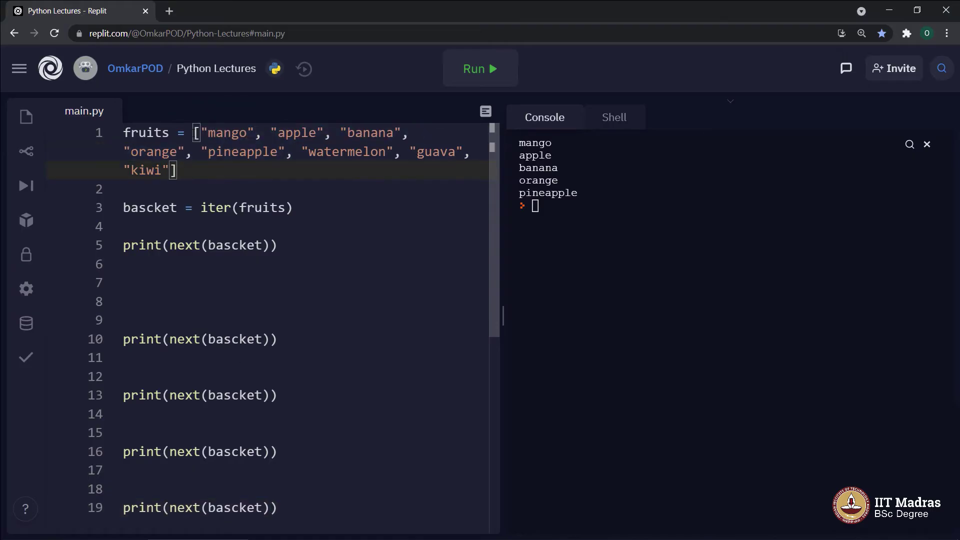
pyautogui.moveTo(202, 133); pyautogui.dragTo(294, 152)
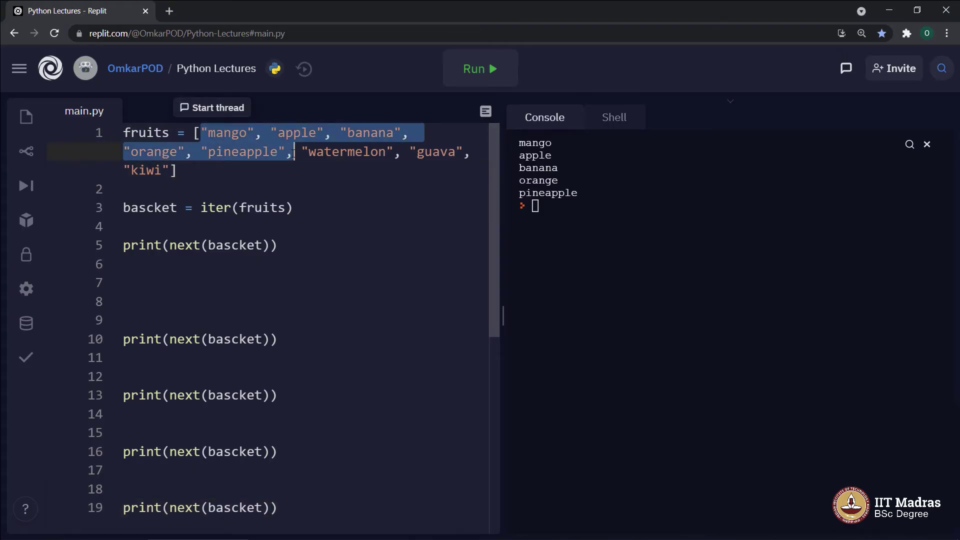
pyautogui.moveTo(301, 151); pyautogui.dragTo(178, 171)
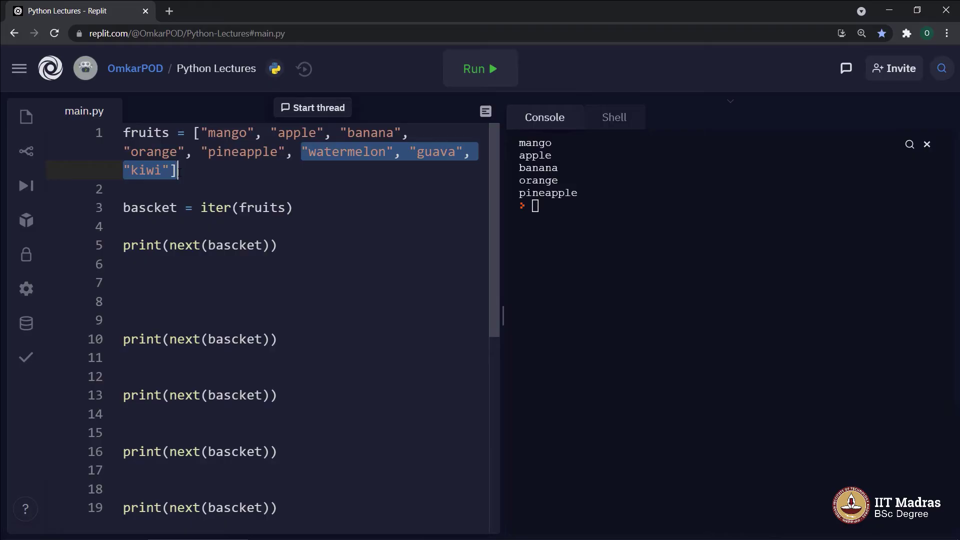
pyautogui.click(213, 221)
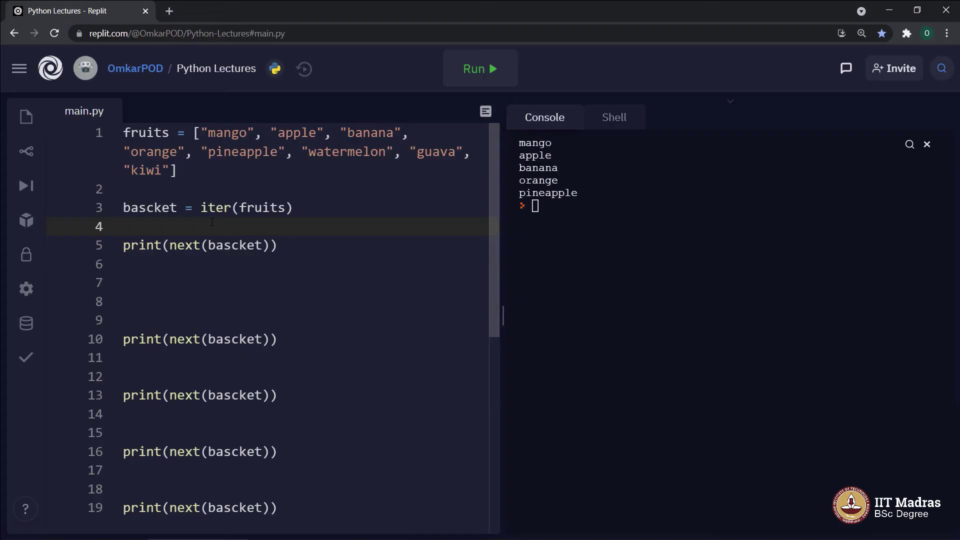
pyautogui.moveTo(202, 209); pyautogui.dragTo(239, 208)
pyautogui.click(299, 218)
pyautogui.moveTo(241, 210); pyautogui.dragTo(289, 209)
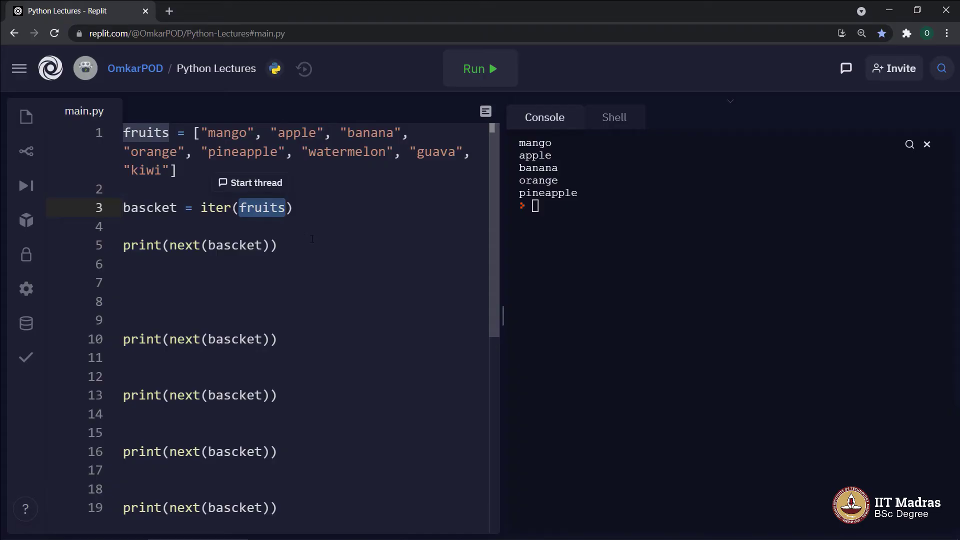
pyautogui.moveTo(178, 171); pyautogui.dragTo(109, 133)
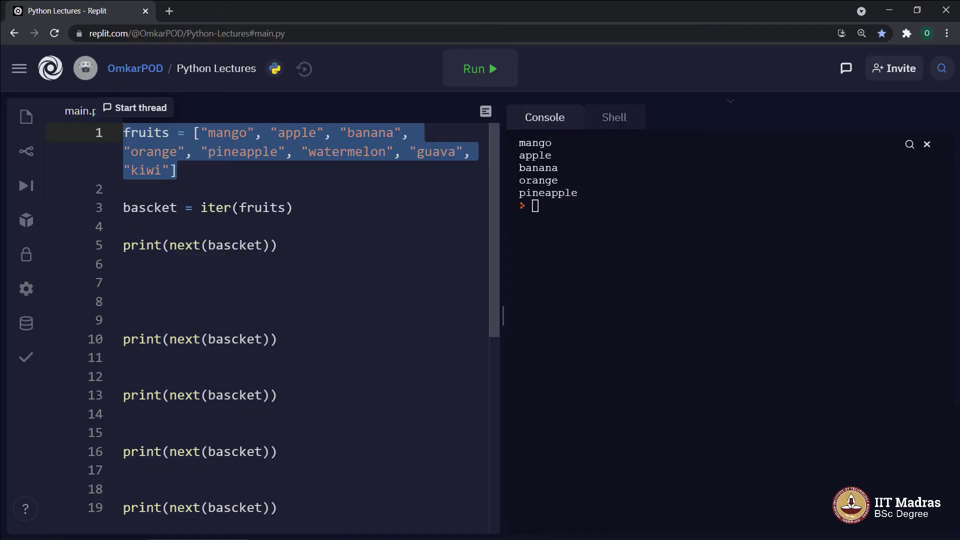
pyautogui.moveTo(238, 208); pyautogui.dragTo(289, 208)
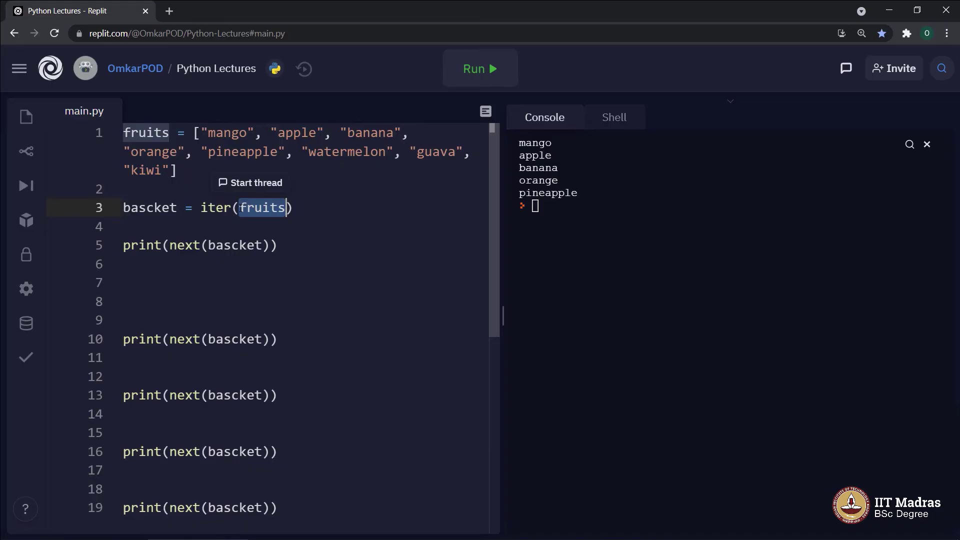
pyautogui.moveTo(231, 208)
pyautogui.mouseDown()
pyautogui.moveTo(201, 207)
pyautogui.moveTo(285, 208)
pyautogui.mouseUp()
pyautogui.moveTo(178, 208); pyautogui.dragTo(118, 207)
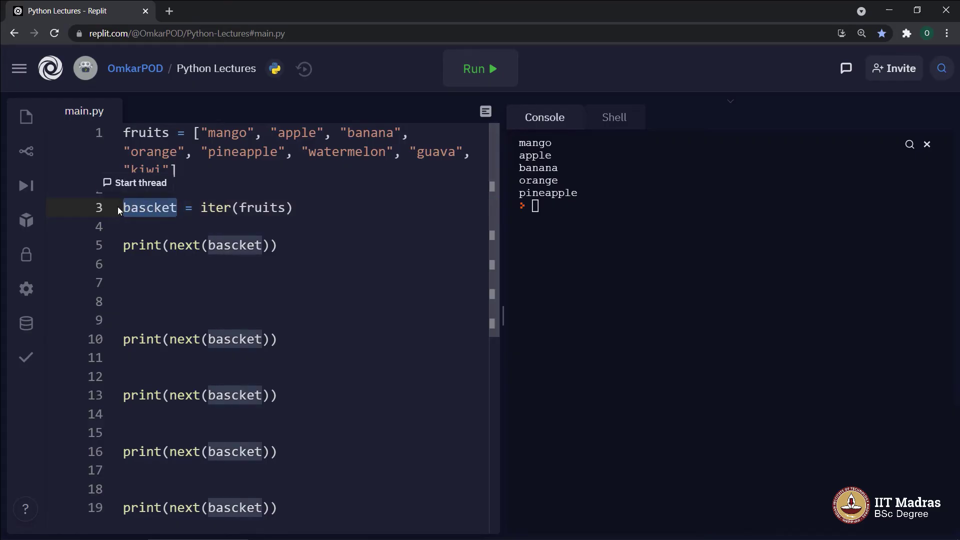
pyautogui.click(178, 271)
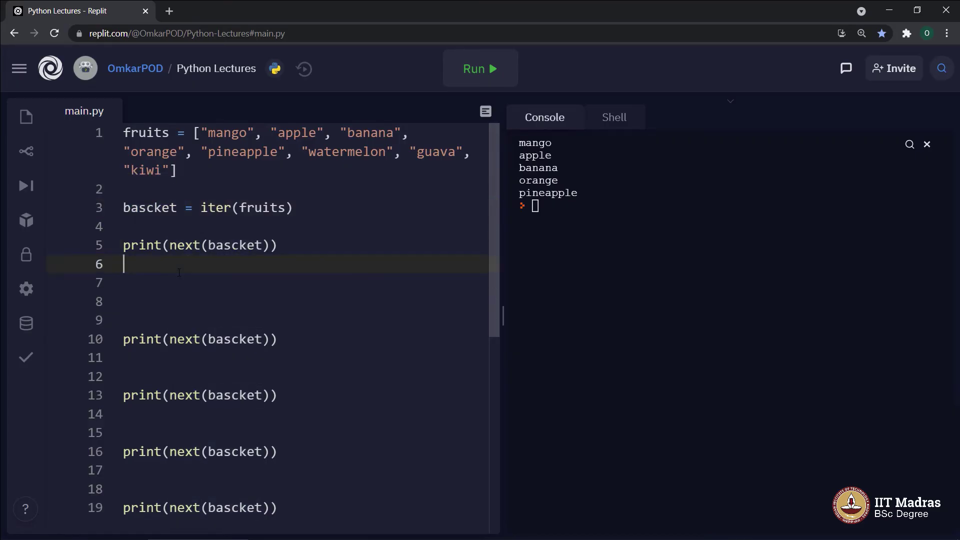
pyautogui.moveTo(170, 245); pyautogui.dragTo(201, 245)
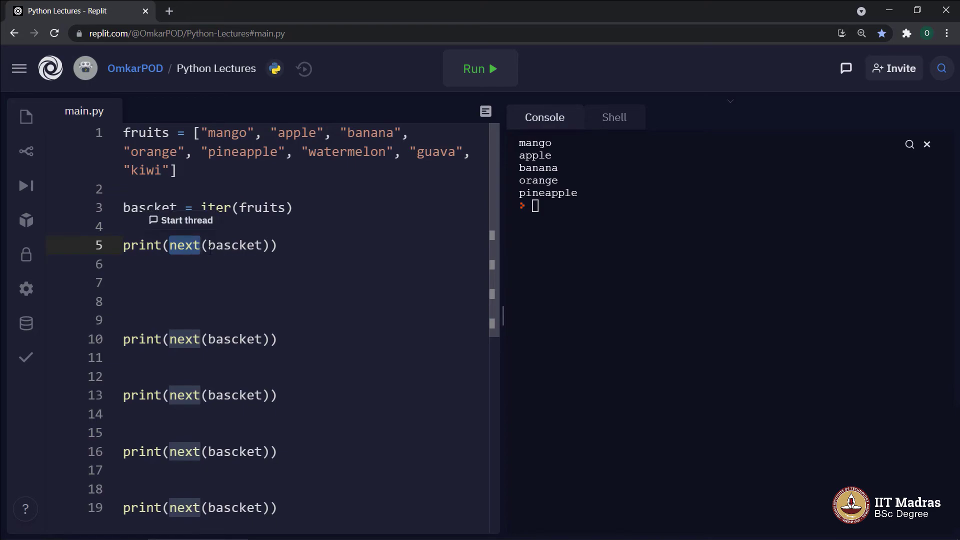
pyautogui.moveTo(207, 245); pyautogui.dragTo(263, 246)
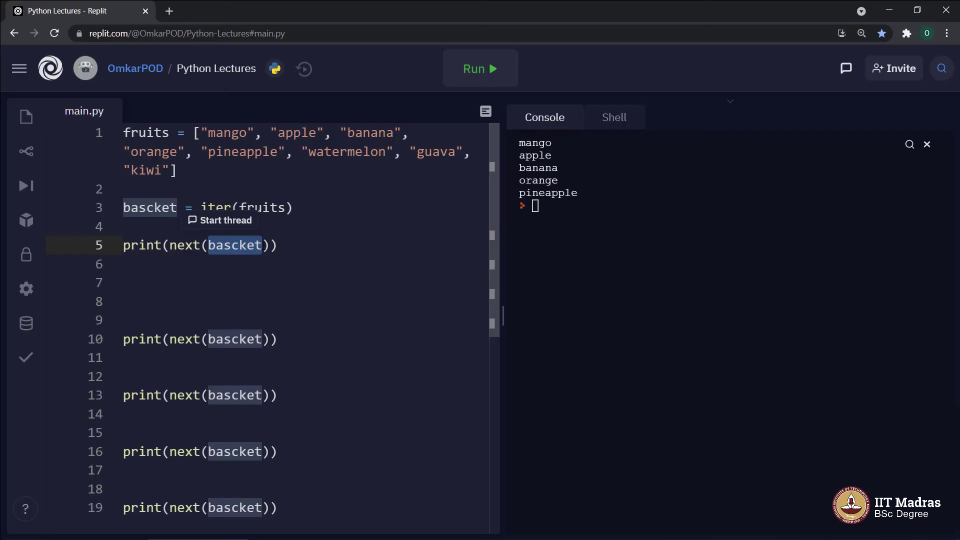
pyautogui.press('Left')
pyautogui.press('Left')
pyautogui.press('Left')
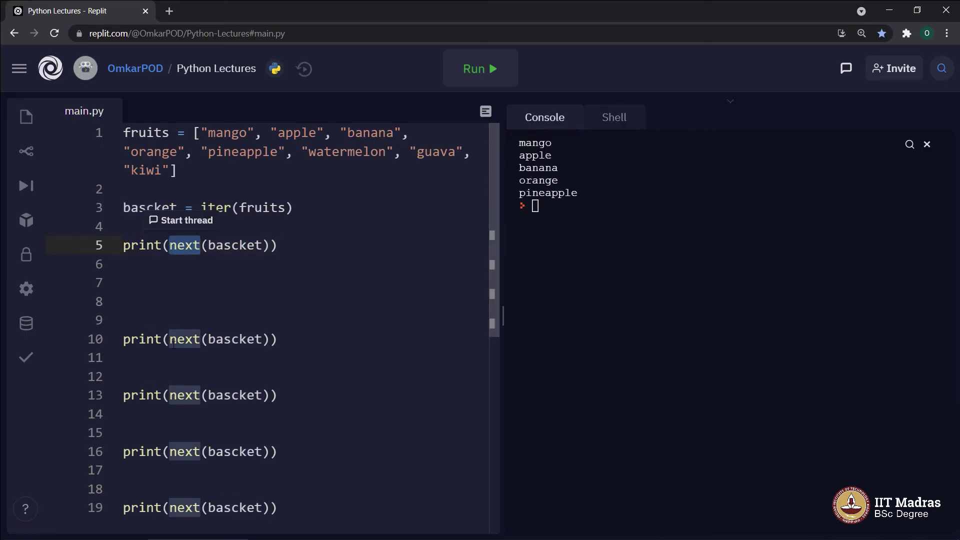
pyautogui.click(162, 281)
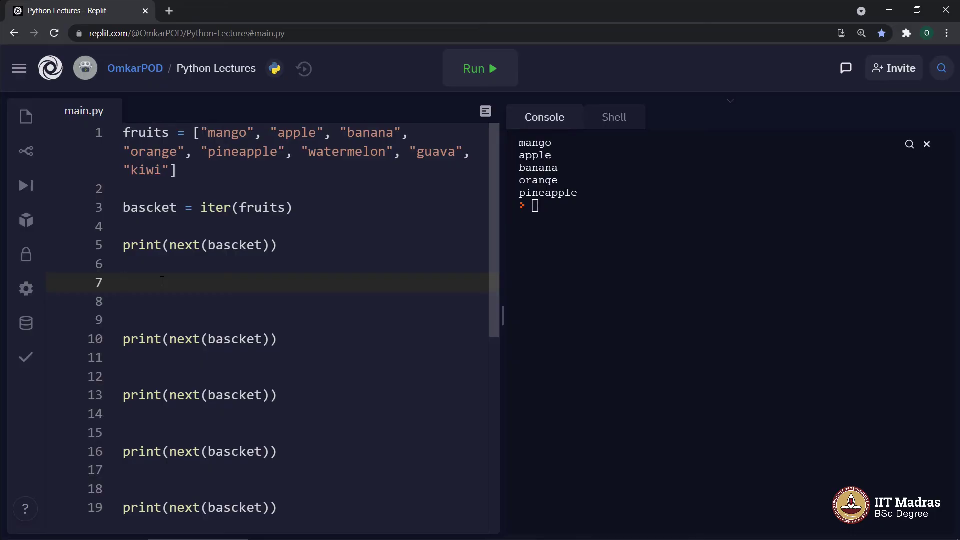
pyautogui.moveTo(202, 167); pyautogui.dragTo(115, 124)
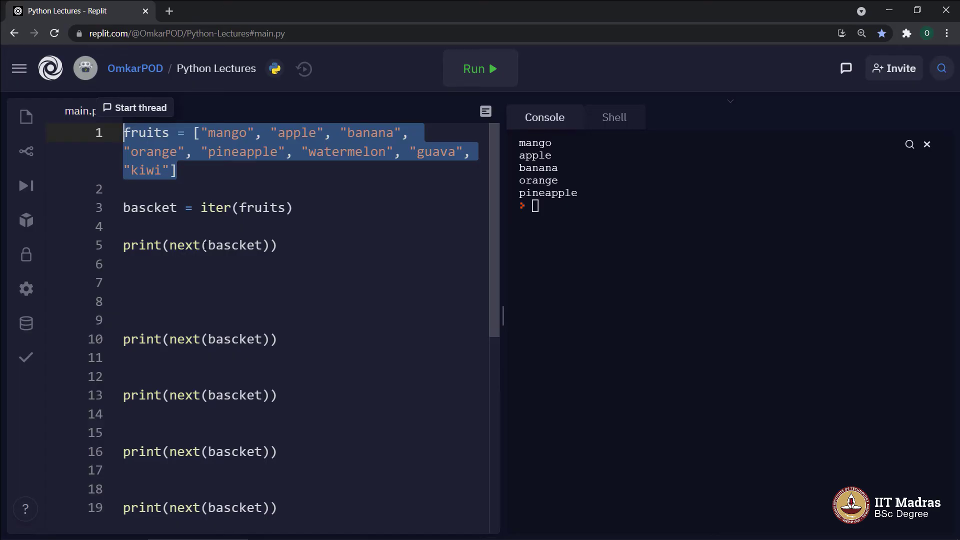
pyautogui.moveTo(208, 245); pyautogui.dragTo(263, 244)
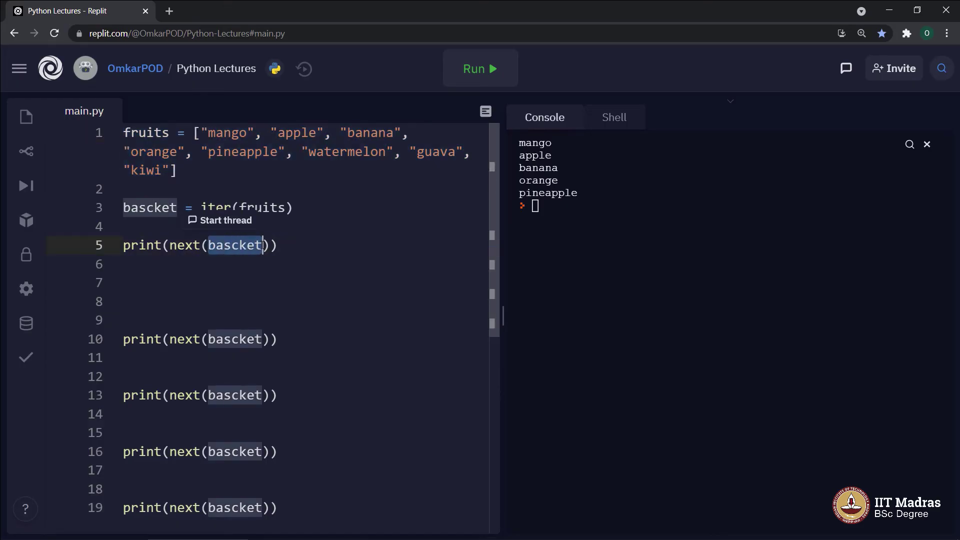
pyautogui.moveTo(177, 171); pyautogui.dragTo(118, 124)
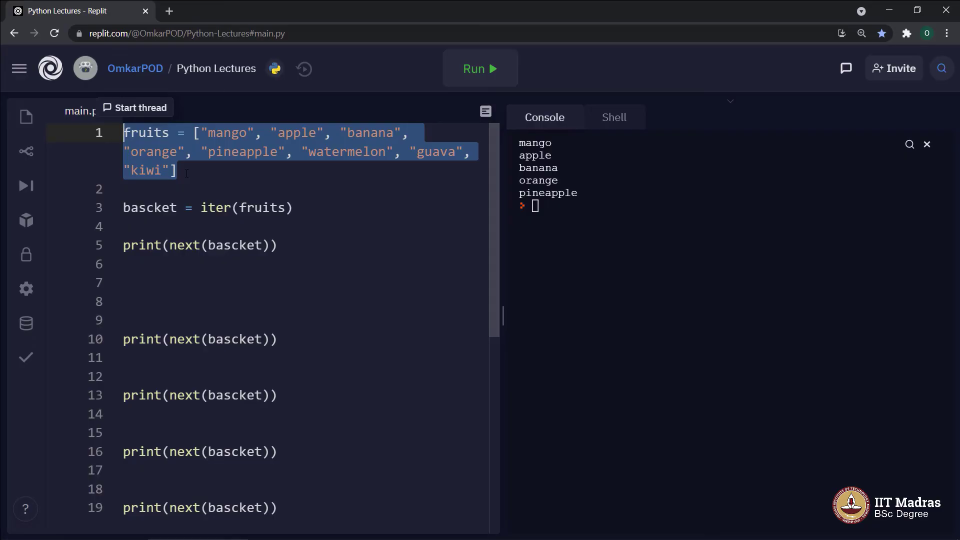
pyautogui.moveTo(200, 208); pyautogui.dragTo(233, 208)
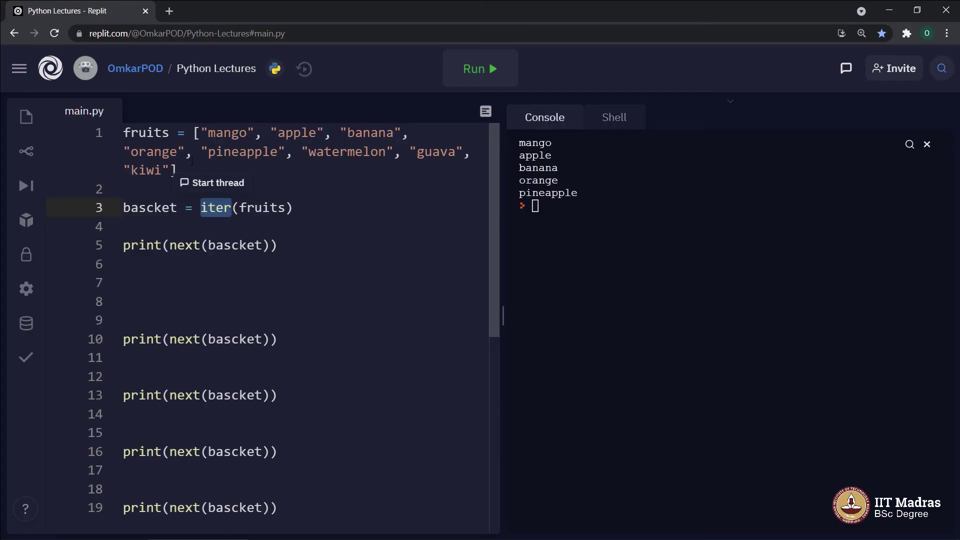
pyautogui.tripleClick(148, 132)
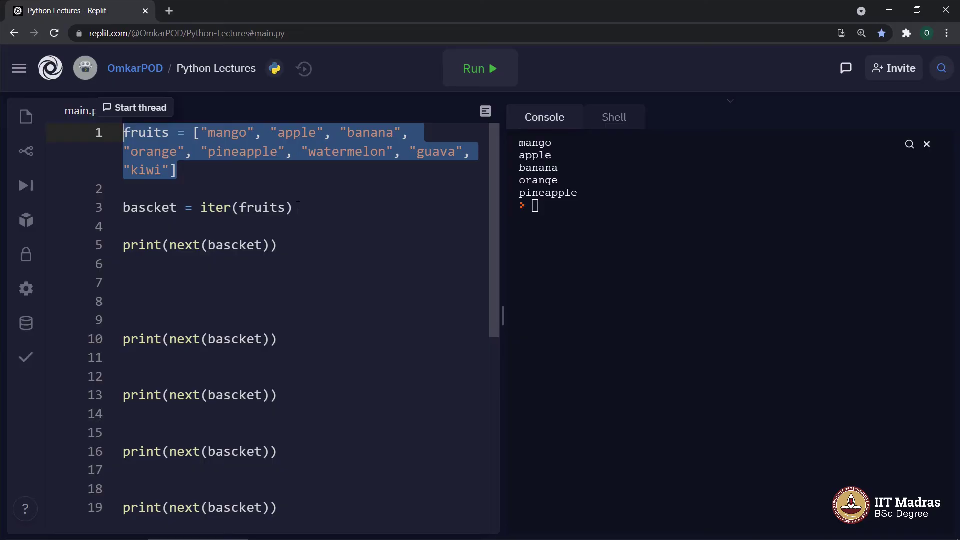
# Delete all the old code and stop the program, clearing the console.
pyautogui.click(240, 282)
pyautogui.hotkey('ctrl', 'a')
pyautogui.press('BackSpace')
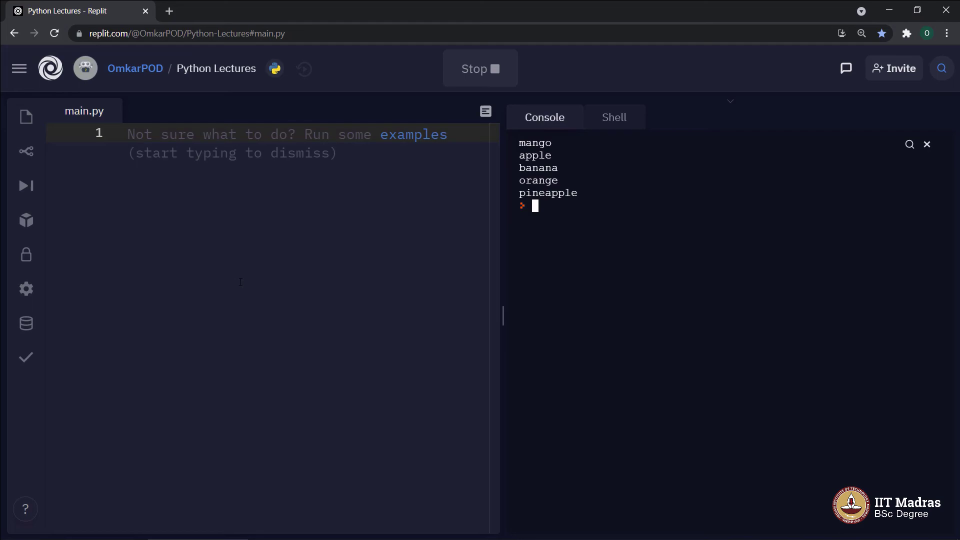
pyautogui.hotkey('ctrl', 'Return')
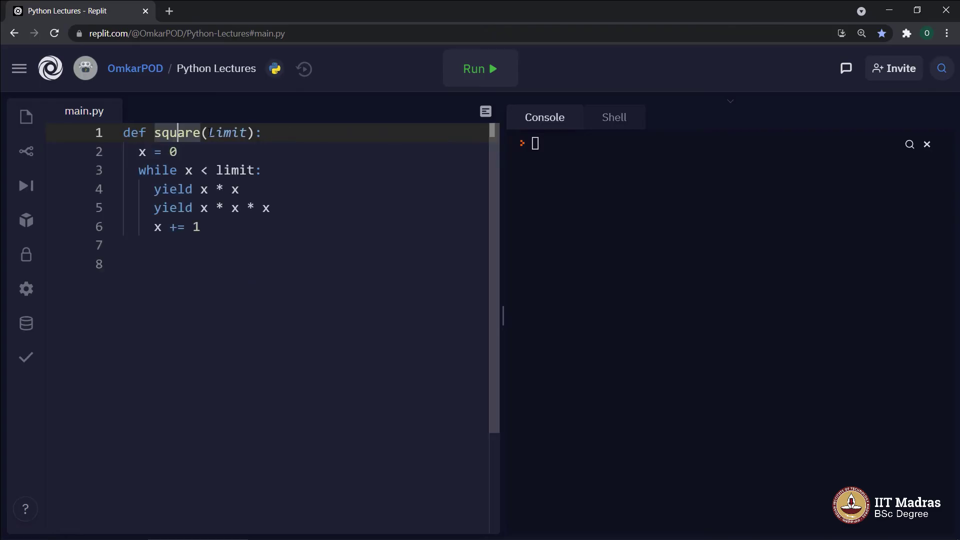
# Write the square(limit) generator whose while loop yields x*x and then x*x*x.
pyautogui.doubleClick(177, 133)
pyautogui.moveTo(208, 132); pyautogui.dragTo(247, 133)
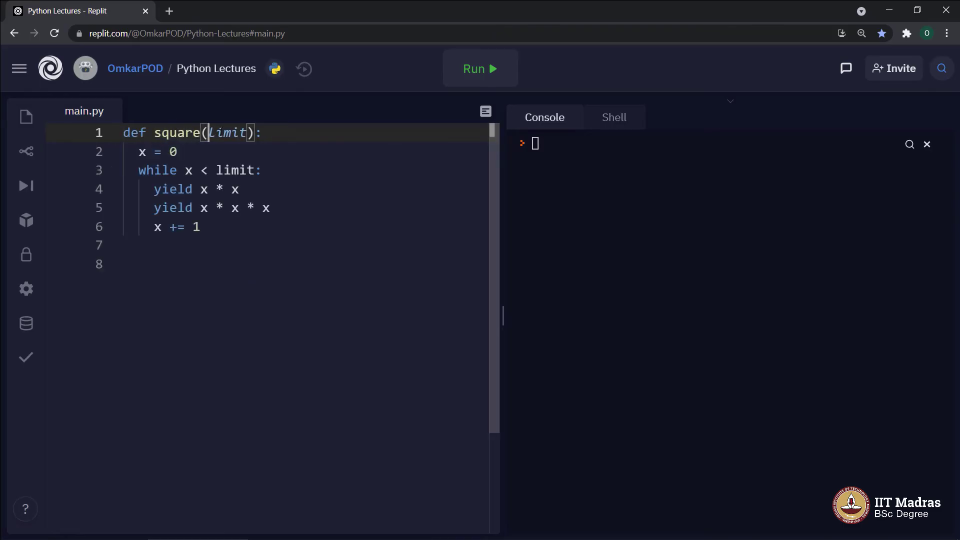
pyautogui.click(147, 151)
pyautogui.click(162, 171)
pyautogui.click(194, 170)
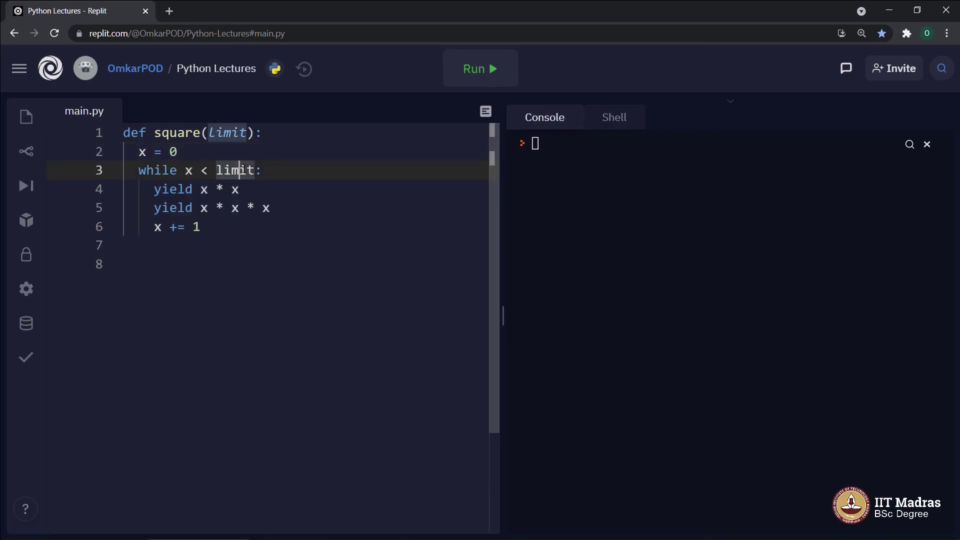
pyautogui.click(132, 255)
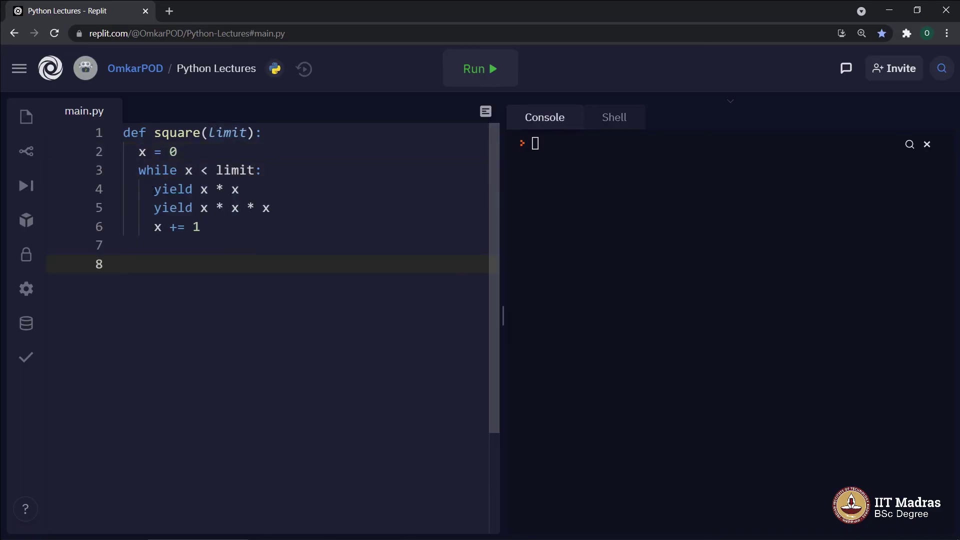
pyautogui.moveTo(155, 188); pyautogui.dragTo(194, 189)
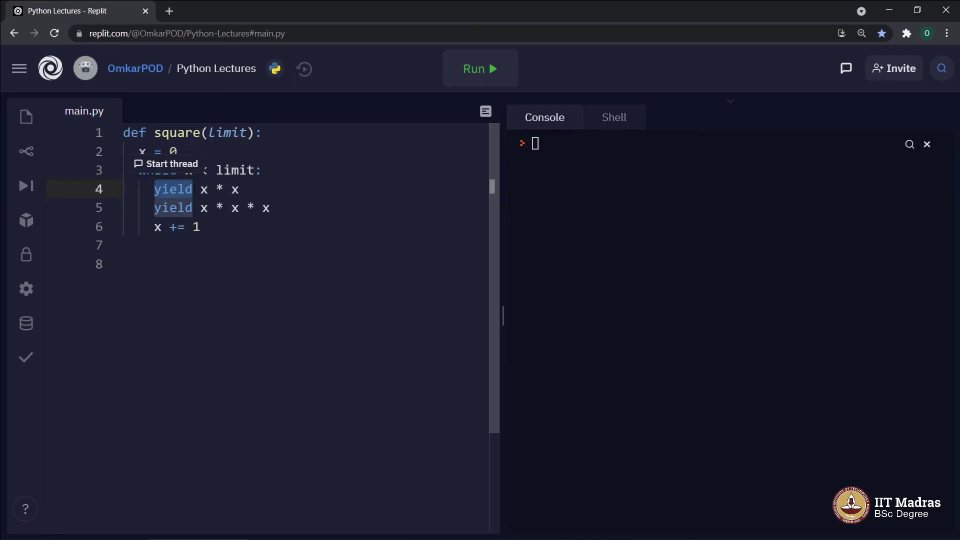
pyautogui.moveTo(148, 133); pyautogui.dragTo(201, 132)
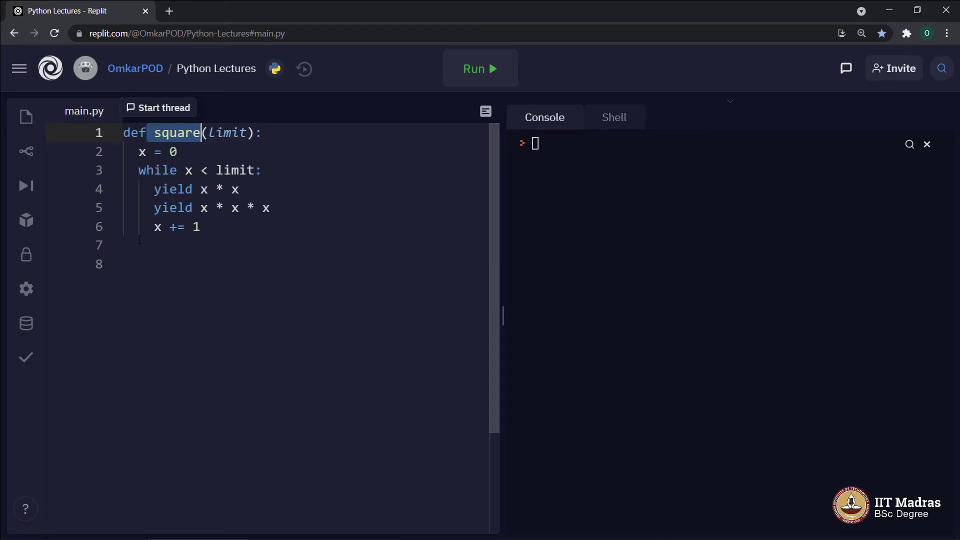
pyautogui.moveTo(155, 189); pyautogui.dragTo(193, 190)
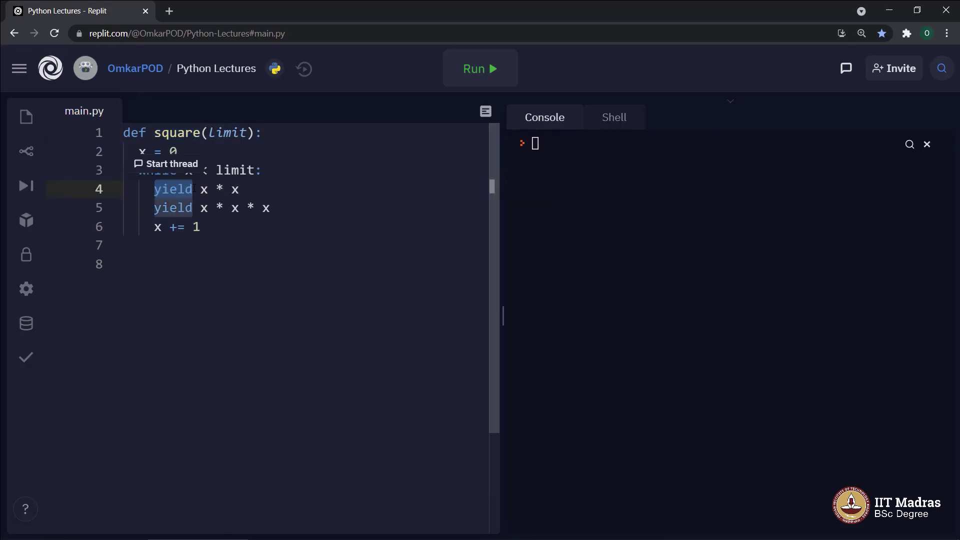
pyautogui.click(121, 267)
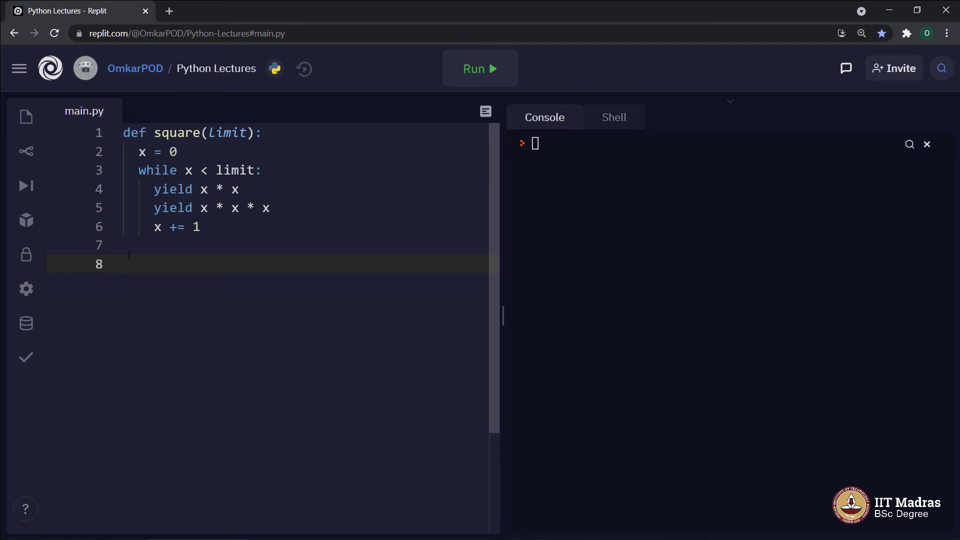
pyautogui.write('a = ')
pyautogui.write('s')
pyautogui.write('quare')
pyautogui.write('(')
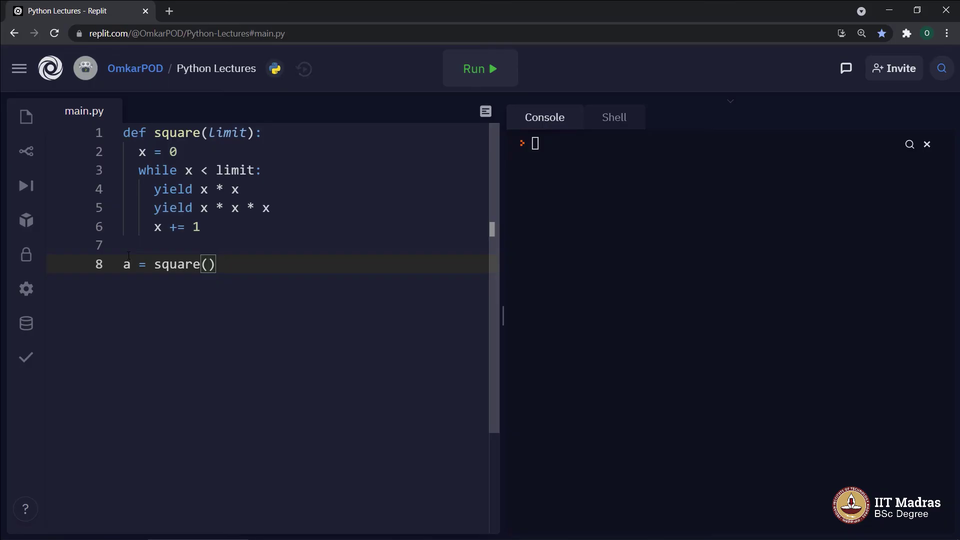
pyautogui.write('5)')
# Add a = square(5) and print(next(a), next(a)), then run to print 0 0.
pyautogui.press('Return')
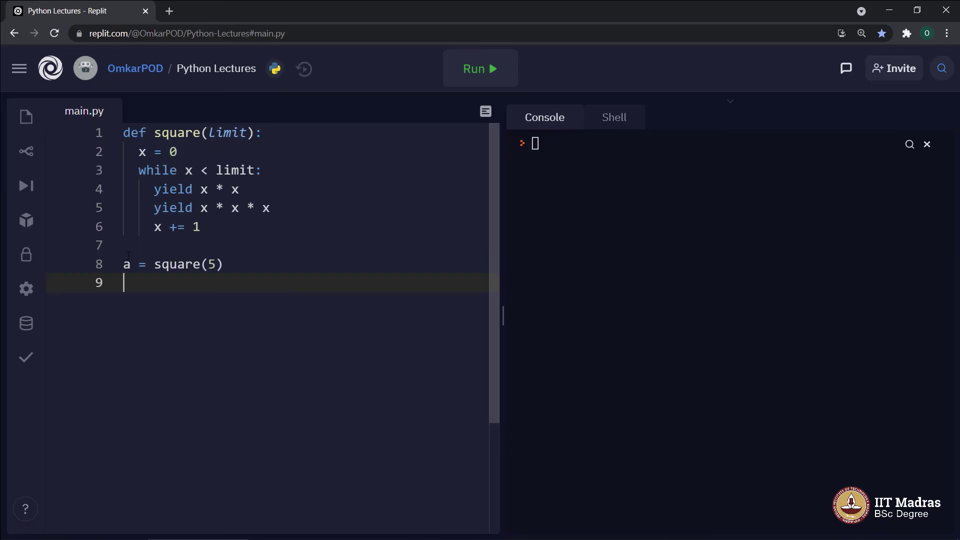
pyautogui.hotkey('ctrl', 'Return')
pyautogui.write('print')
pyautogui.write('(')
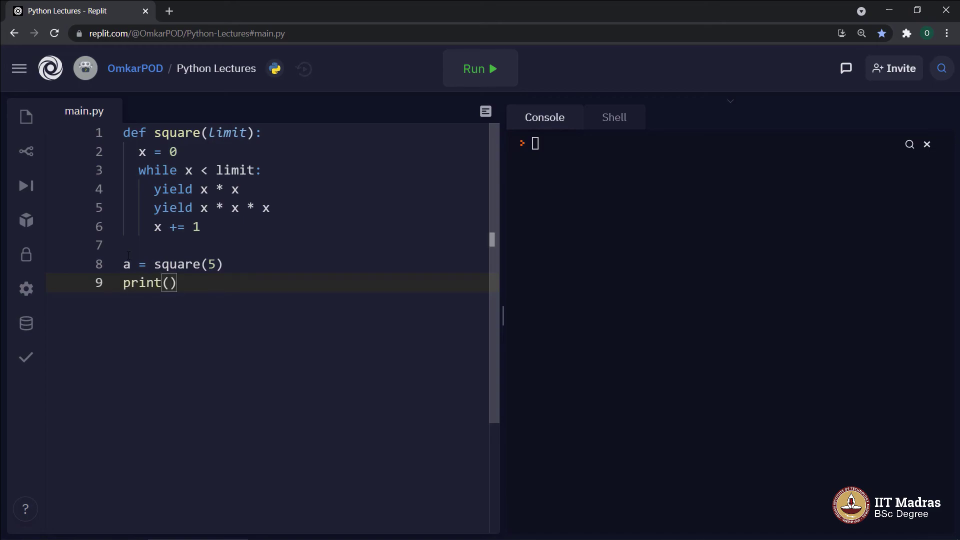
pyautogui.write('next')
pyautogui.write('(')
pyautogui.press('Left')
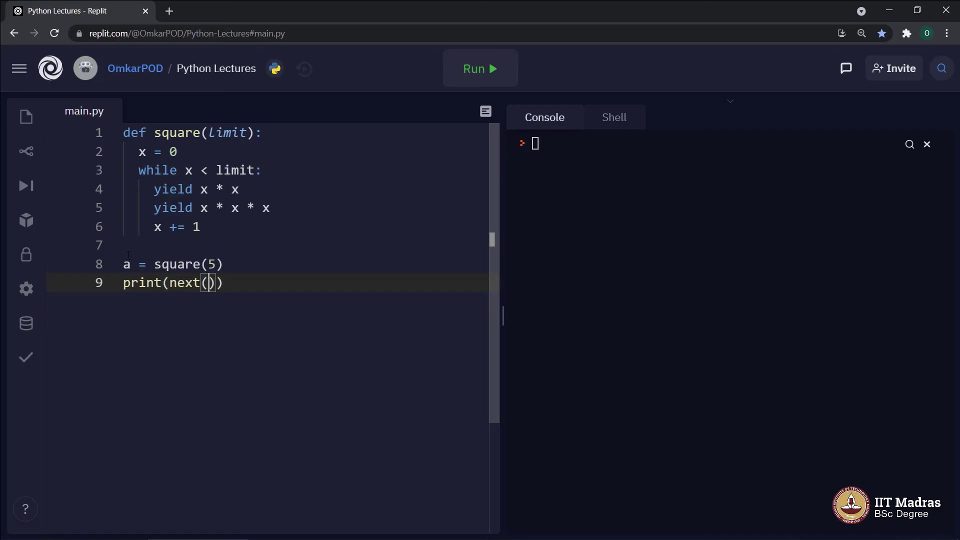
pyautogui.write('a')
pyautogui.press('Right')
pyautogui.press('Right')
pyautogui.write(', n')
pyautogui.write('ext(')
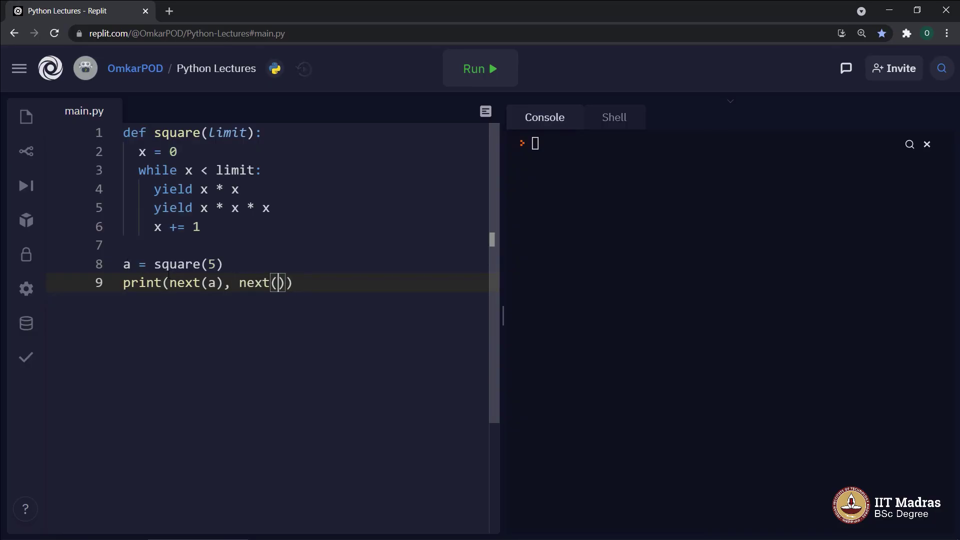
pyautogui.write(')a')
pyautogui.press('Right')
pyautogui.press('Right')
pyautogui.hotkey('ctrl', 'Return')
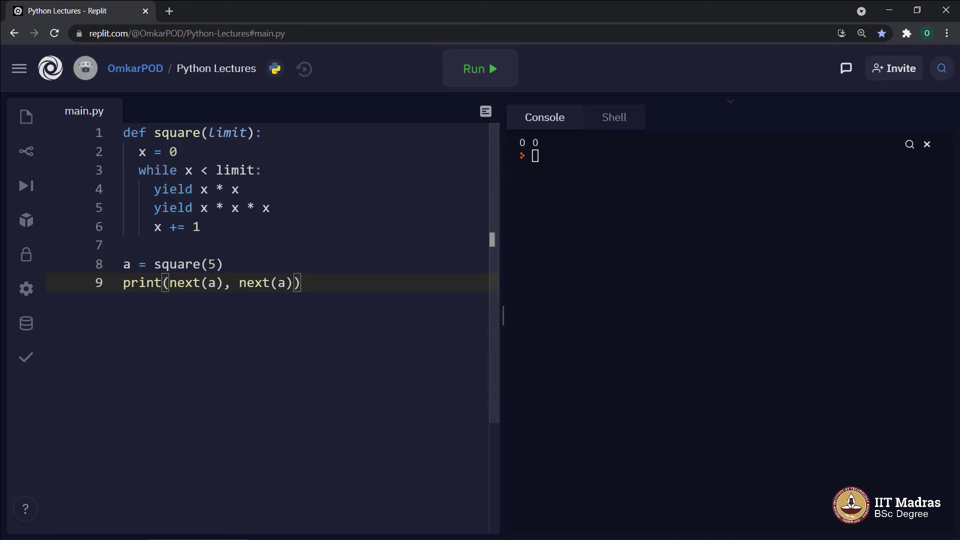
# Copy the print line onto lines 10 and 11, running after each to show 1 1 and 4 8.
pyautogui.tripleClick(320, 287)
pyautogui.hotkey('ctrl', 'c')
pyautogui.click(320, 287)
pyautogui.press('Return')
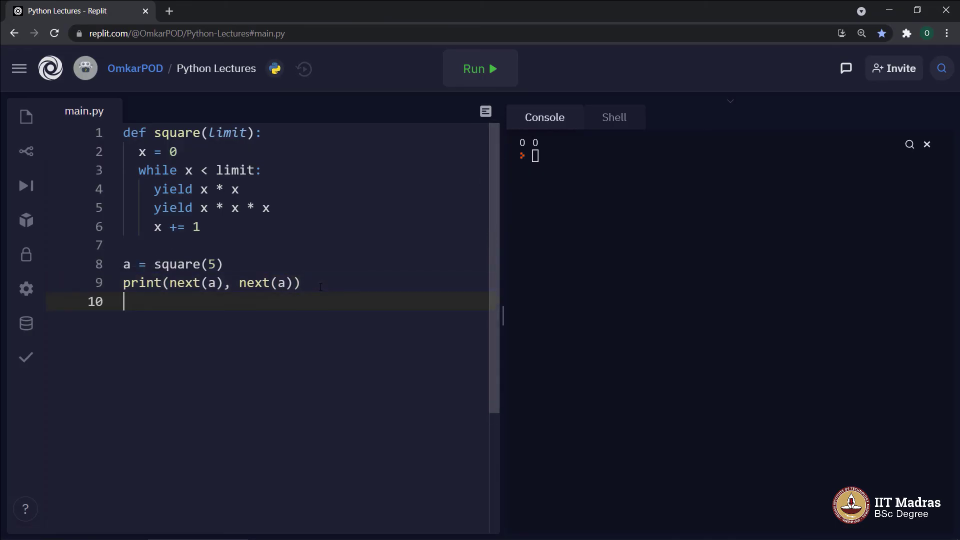
pyautogui.hotkey('ctrl', 'v')
pyautogui.hotkey('ctrl', 'Return')
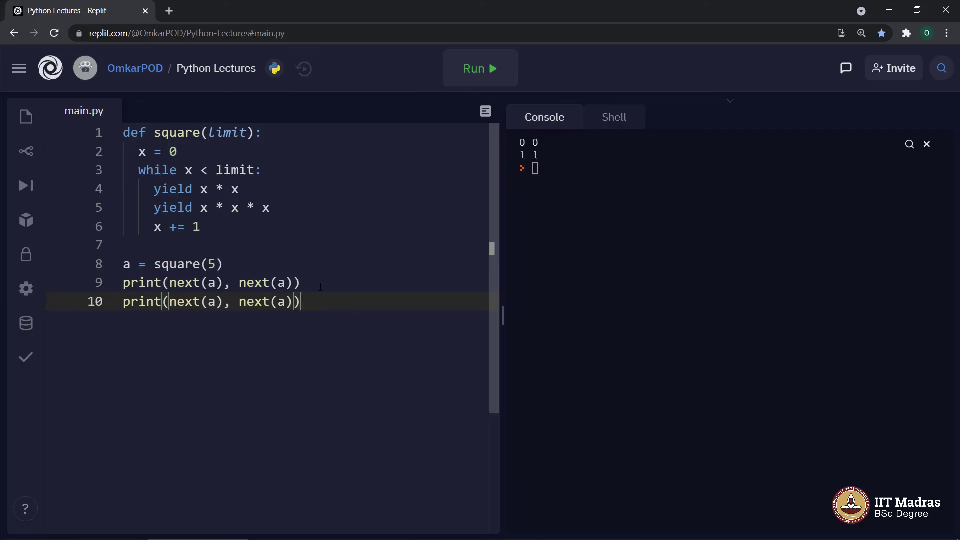
pyautogui.press('Return')
pyautogui.hotkey('ctrl', 'v')
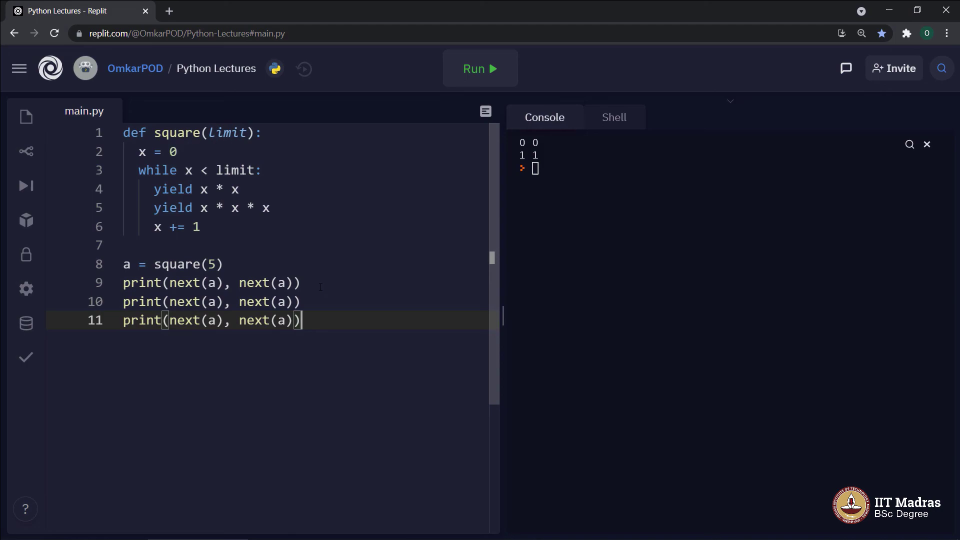
pyautogui.hotkey('ctrl', 'Return')
pyautogui.moveTo(125, 268); pyautogui.dragTo(224, 264)
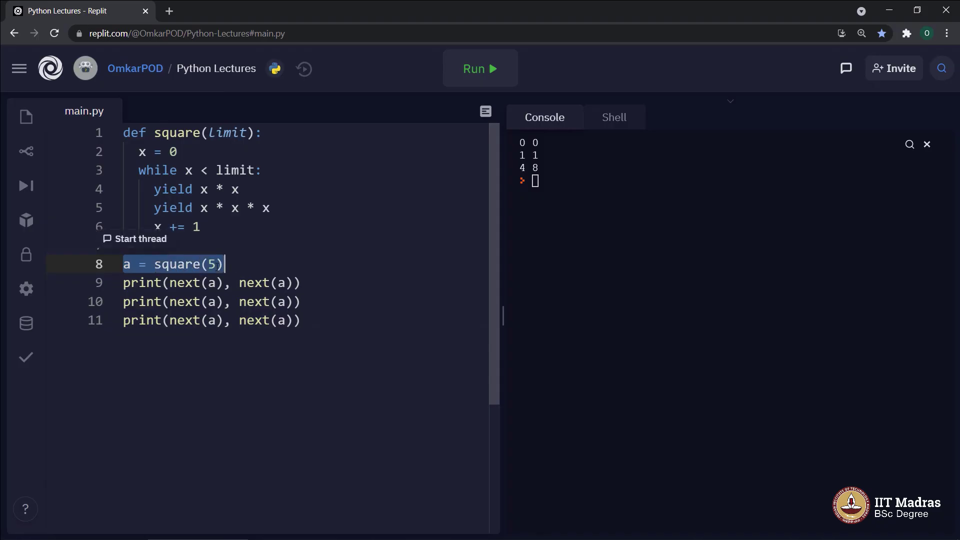
pyautogui.moveTo(123, 133); pyautogui.dragTo(263, 132)
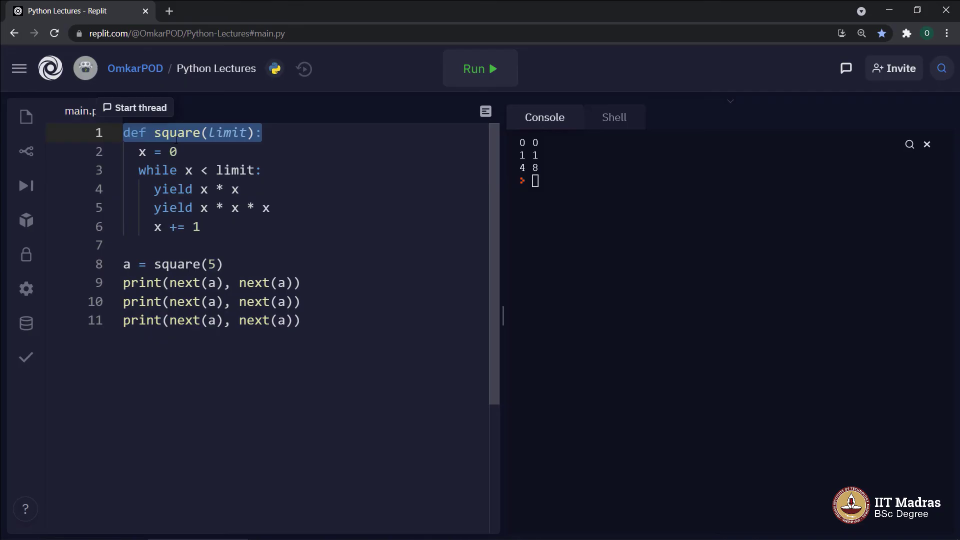
pyautogui.moveTo(117, 199)
pyautogui.click(155, 189)
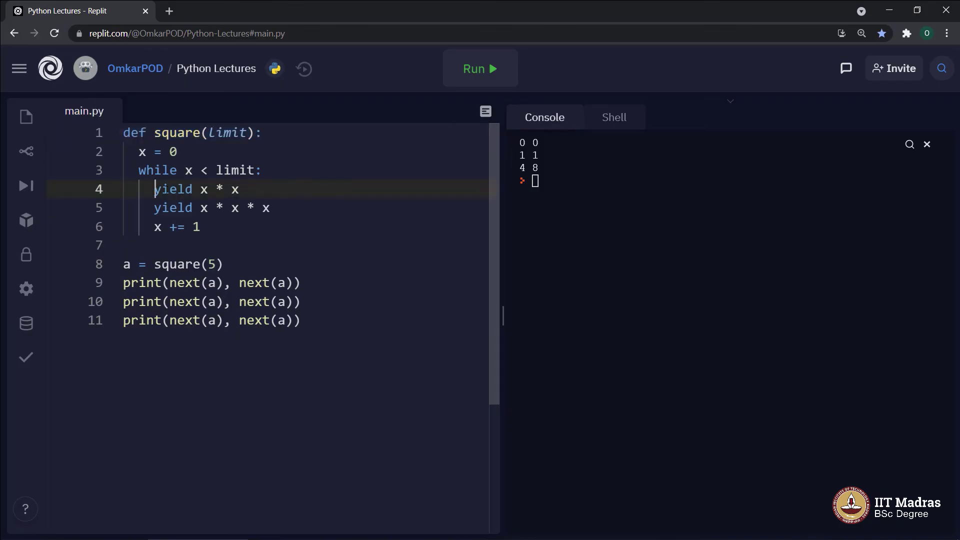
pyautogui.doubleClick(154, 189)
pyautogui.click(269, 188)
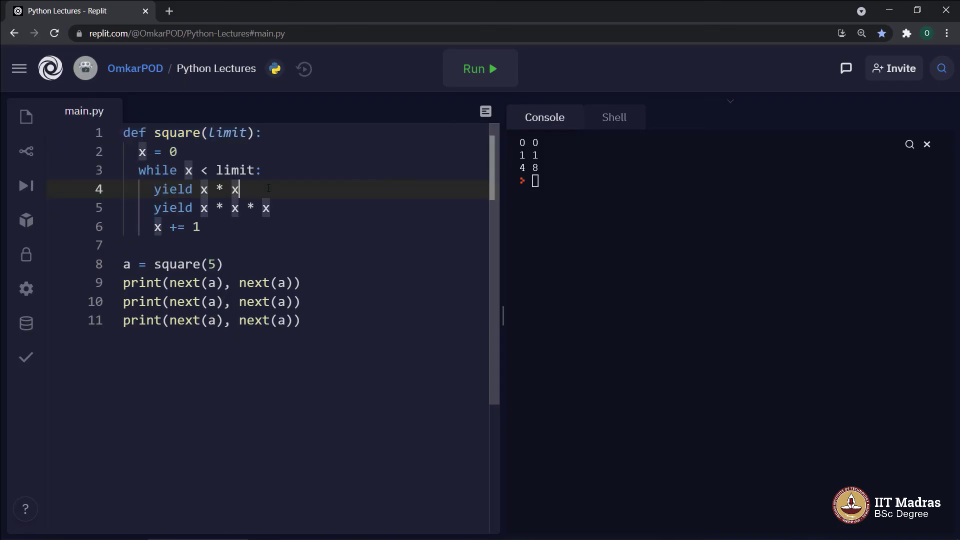
pyautogui.click(216, 158)
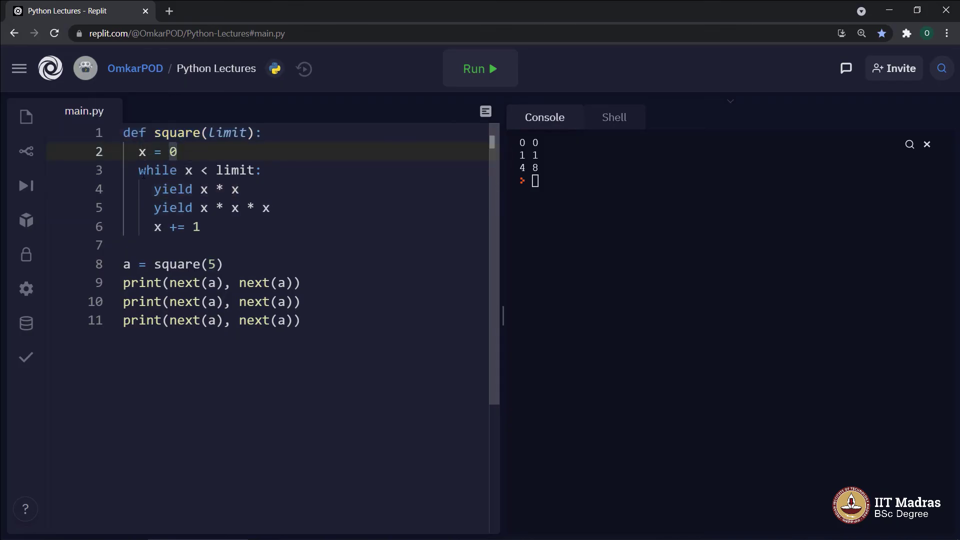
pyautogui.press('Down')
pyautogui.click(229, 172)
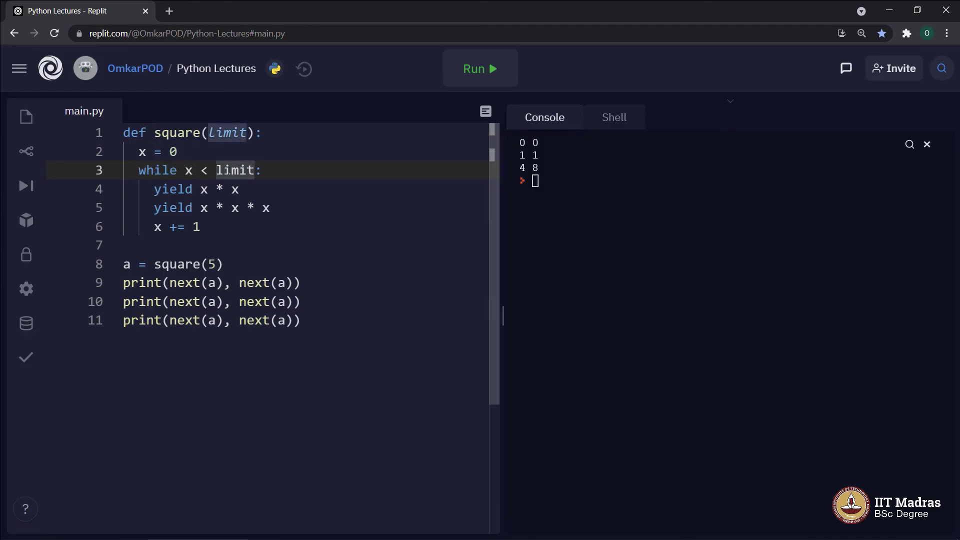
pyautogui.click(177, 189)
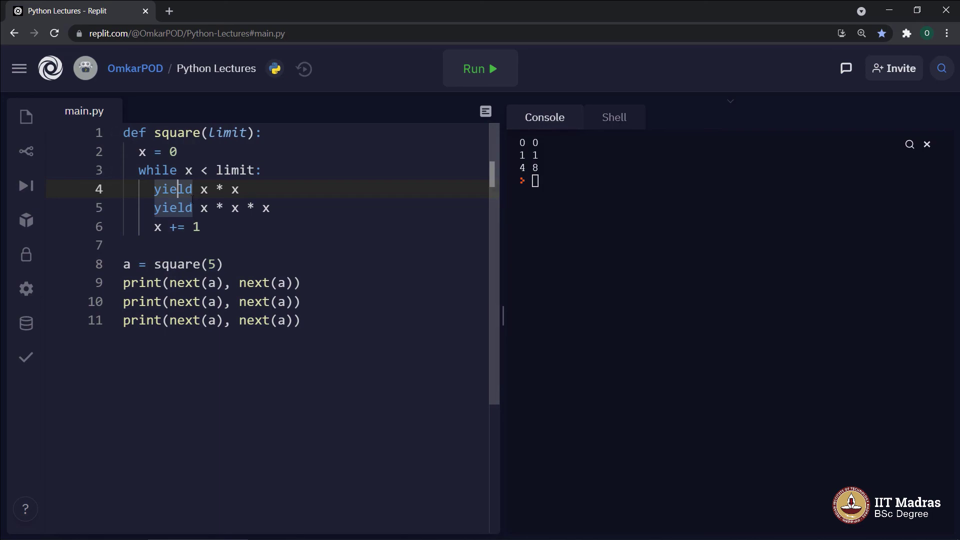
pyautogui.click(222, 235)
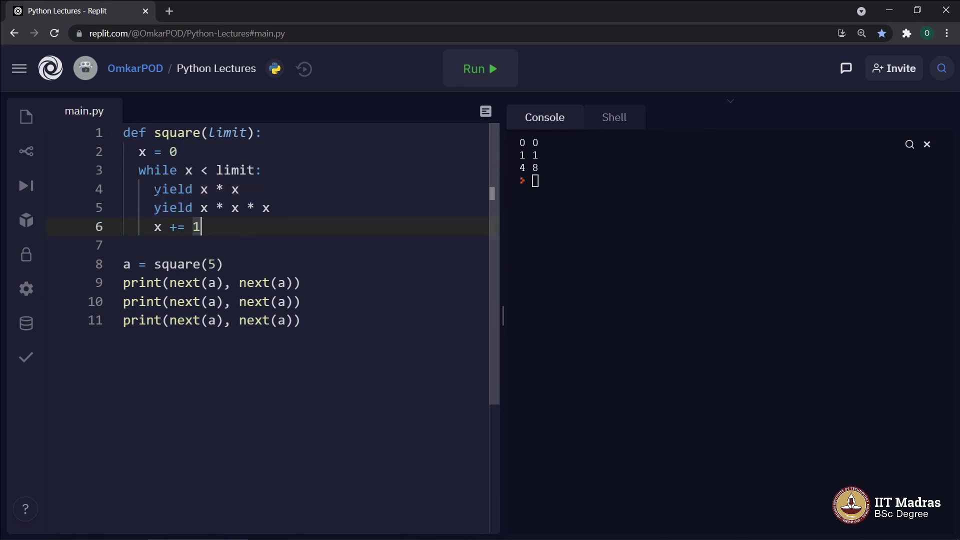
pyautogui.moveTo(154, 189); pyautogui.dragTo(240, 189)
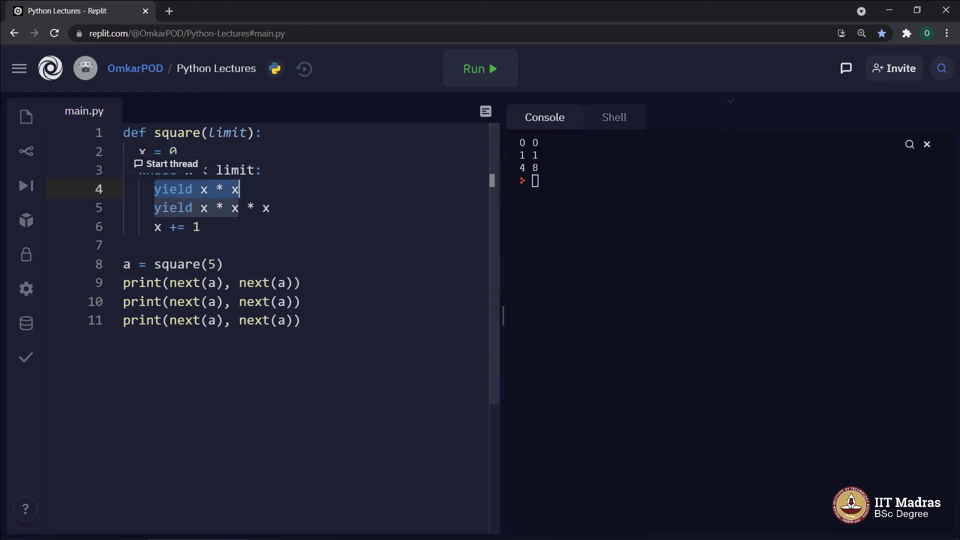
pyautogui.click(535, 180)
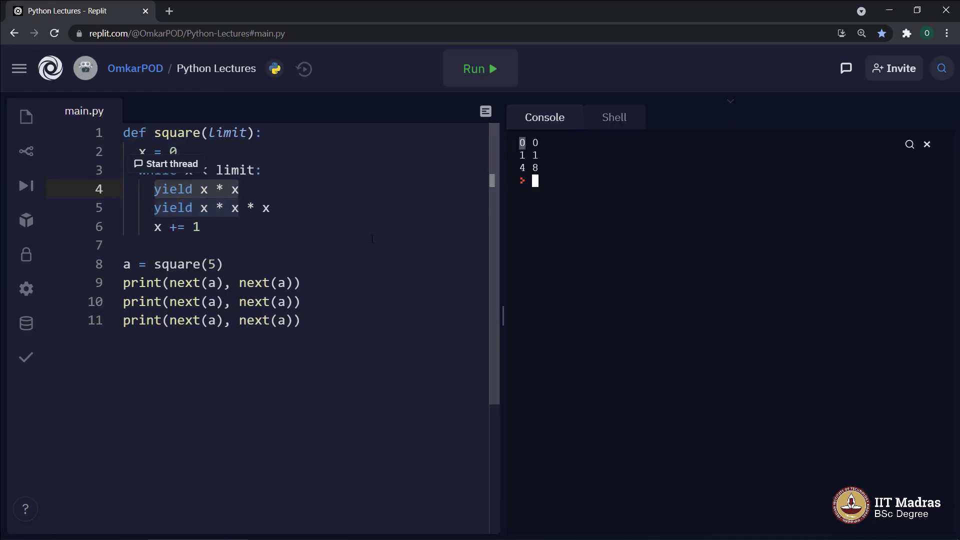
pyautogui.click(205, 225)
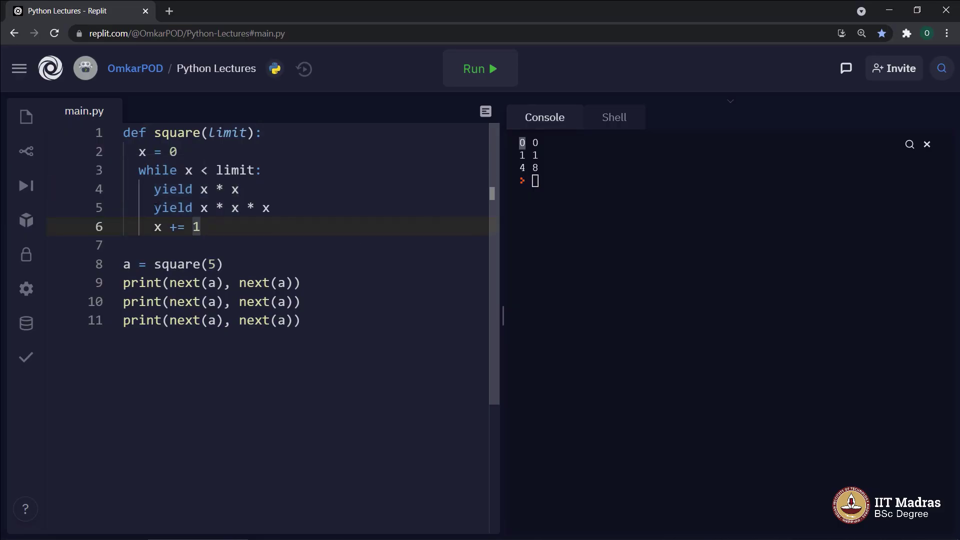
pyautogui.moveTo(154, 208); pyautogui.dragTo(270, 209)
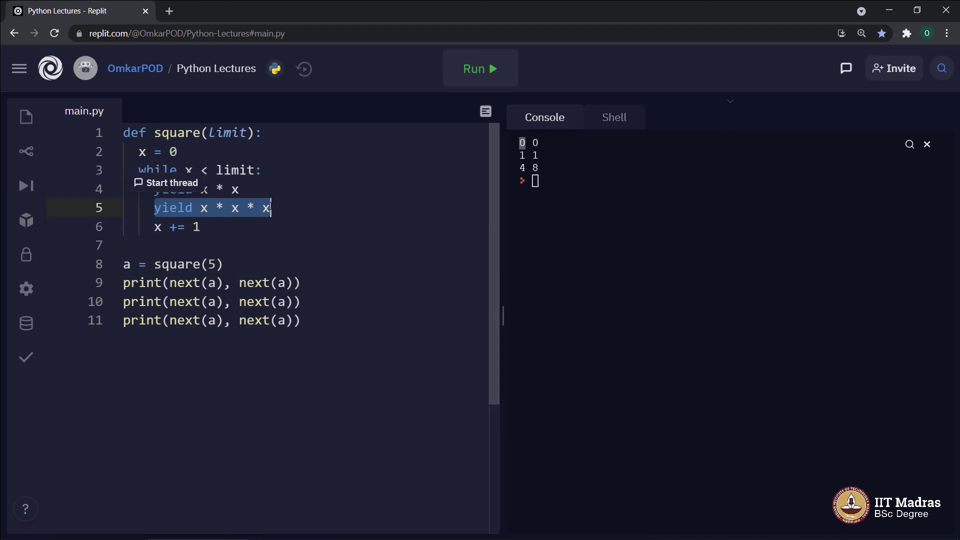
pyautogui.click(535, 142)
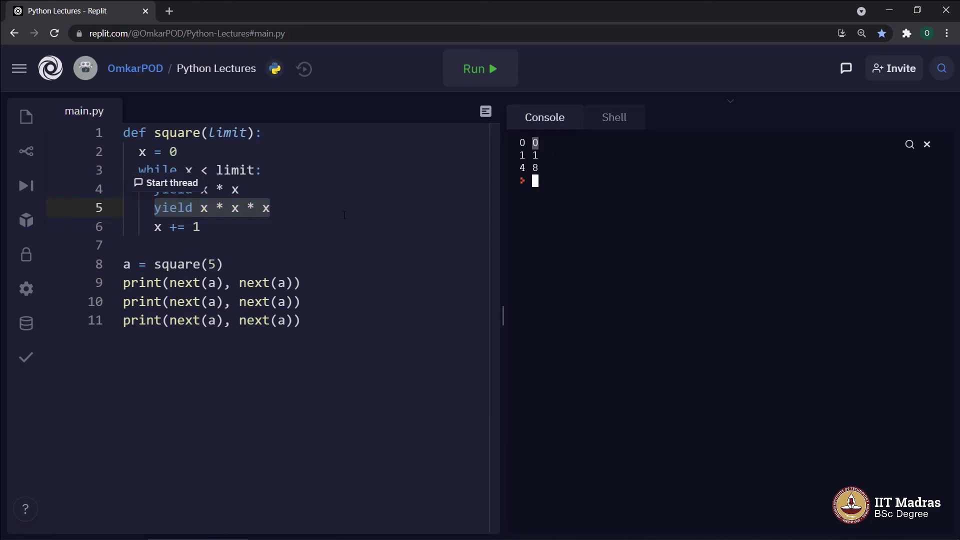
pyautogui.click(241, 227)
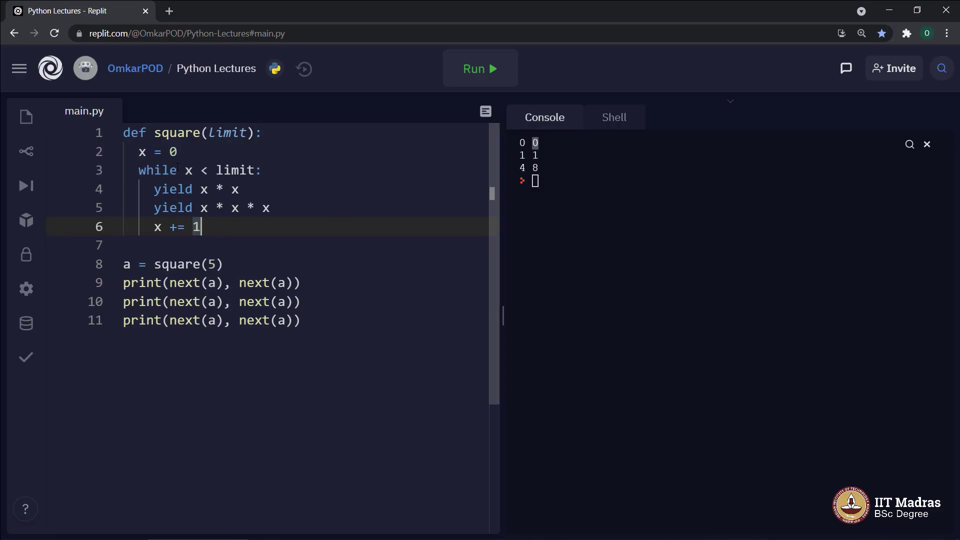
pyautogui.moveTo(177, 170); pyautogui.dragTo(256, 170)
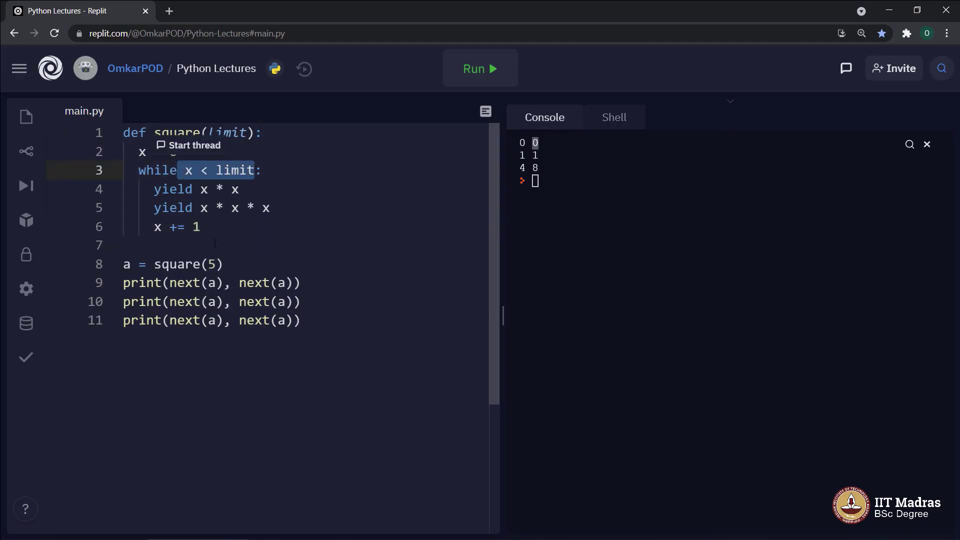
pyautogui.moveTo(208, 264); pyautogui.dragTo(216, 264)
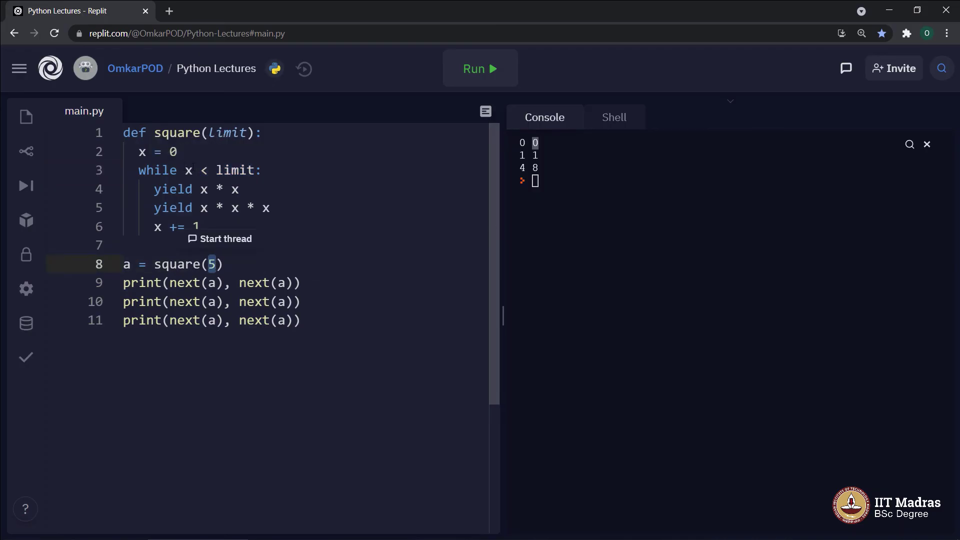
pyautogui.doubleClick(188, 170)
pyautogui.click(222, 227)
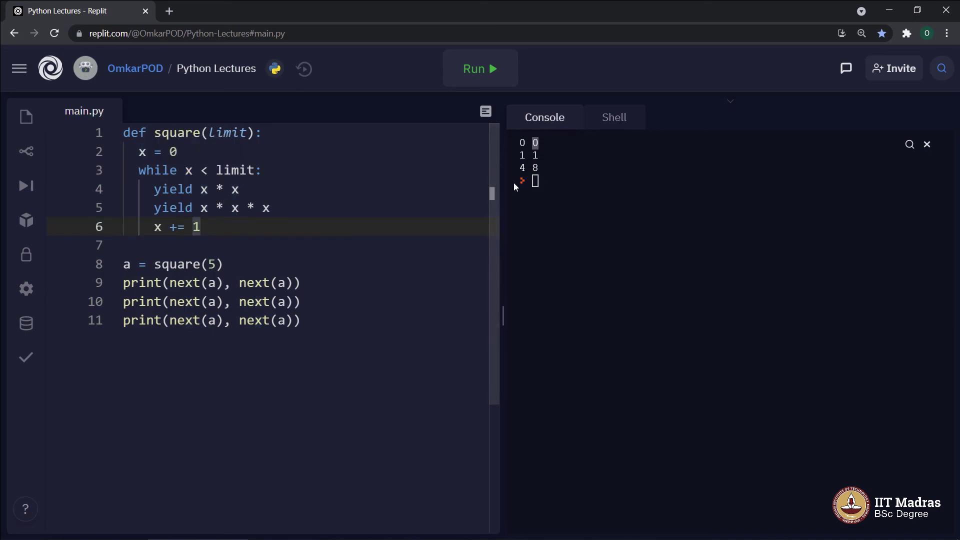
pyautogui.click(513, 205)
pyautogui.click(569, 191)
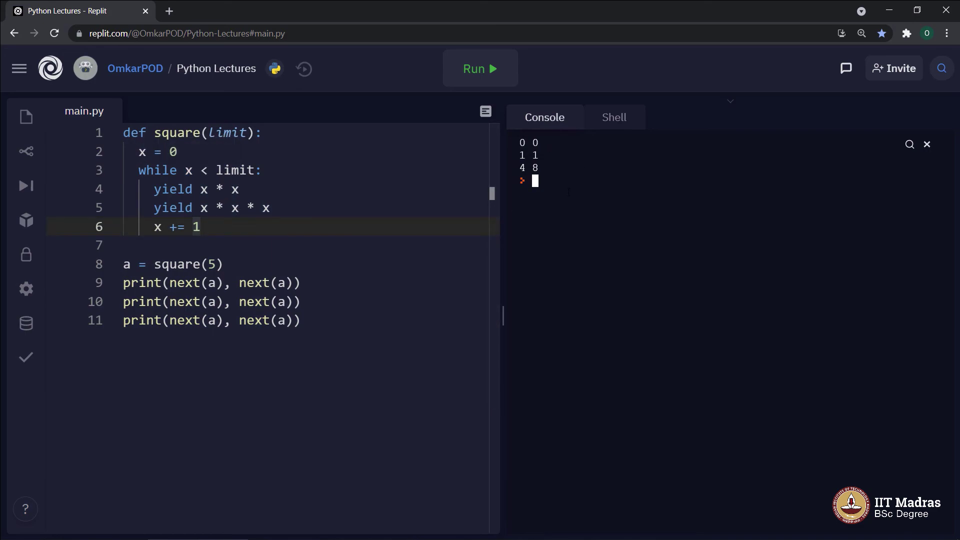
pyautogui.moveTo(518, 142)
pyautogui.mouseDown()
pyautogui.moveTo(542, 145)
pyautogui.moveTo(510, 155)
pyautogui.mouseUp()
pyautogui.moveTo(554, 168); pyautogui.dragTo(507, 172)
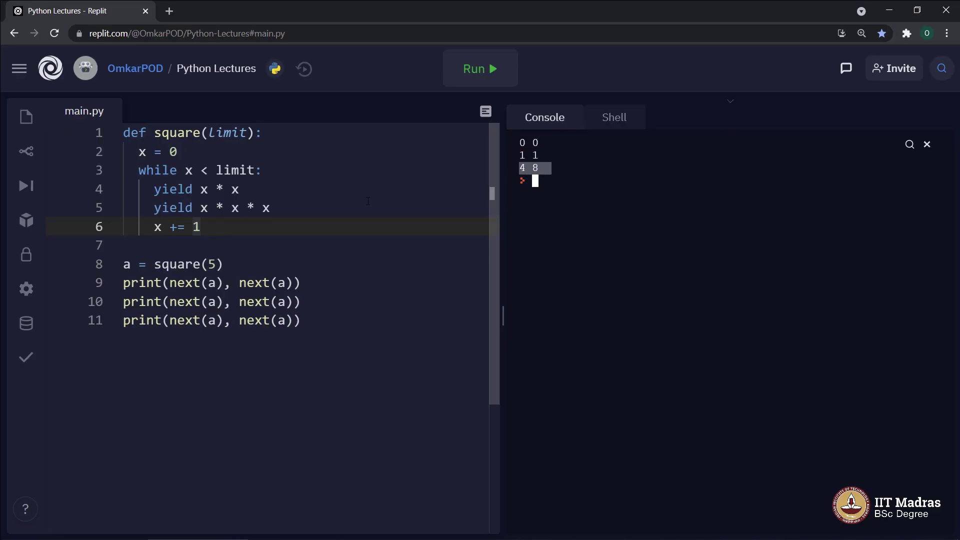
pyautogui.moveTo(211, 226)
pyautogui.mouseDown()
pyautogui.moveTo(143, 171)
pyautogui.moveTo(124, 132)
pyautogui.mouseUp()
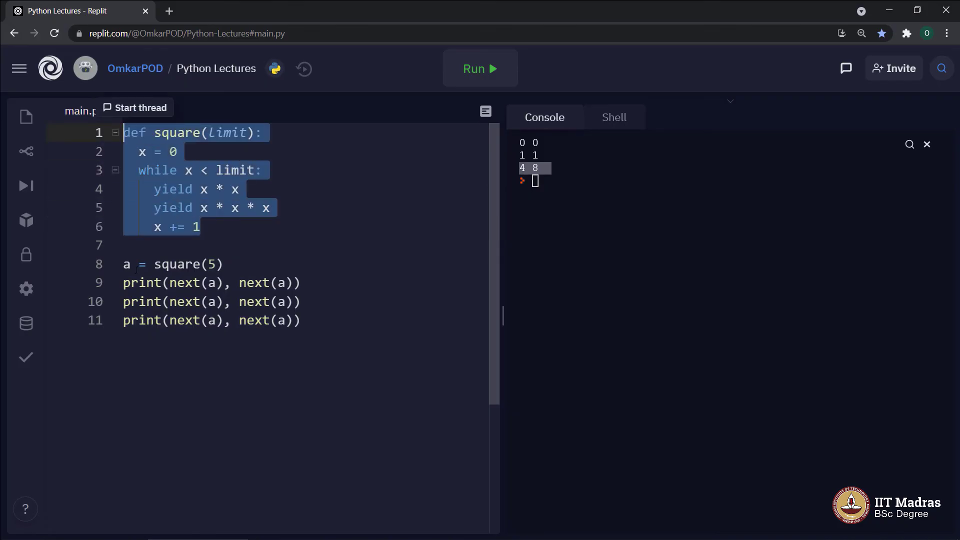
pyautogui.click(130, 265)
pyautogui.doubleClick(125, 265)
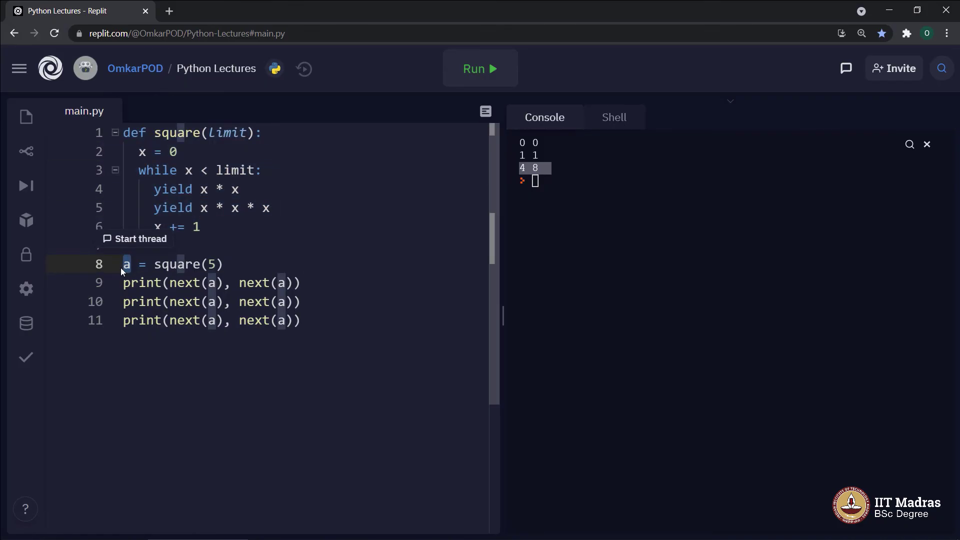
pyautogui.click(166, 350)
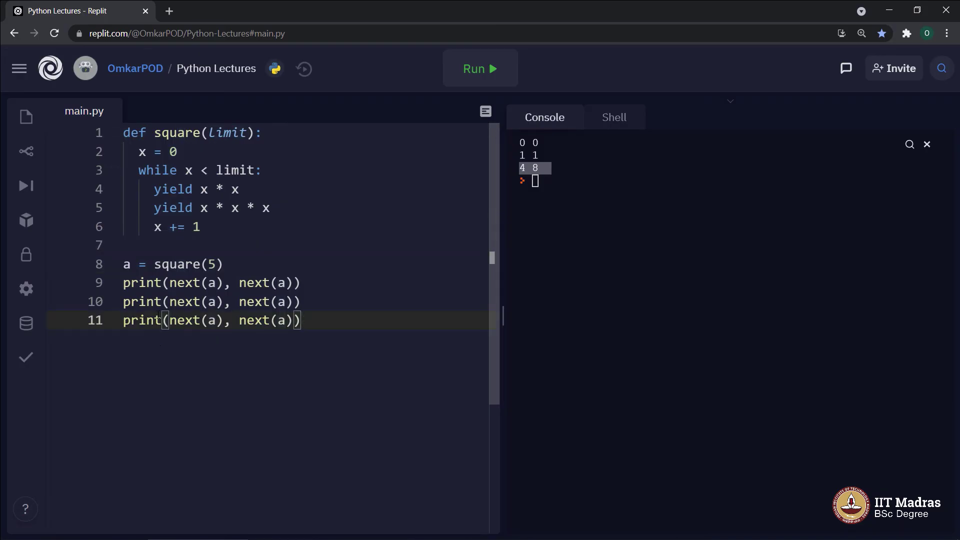
pyautogui.click(170, 282)
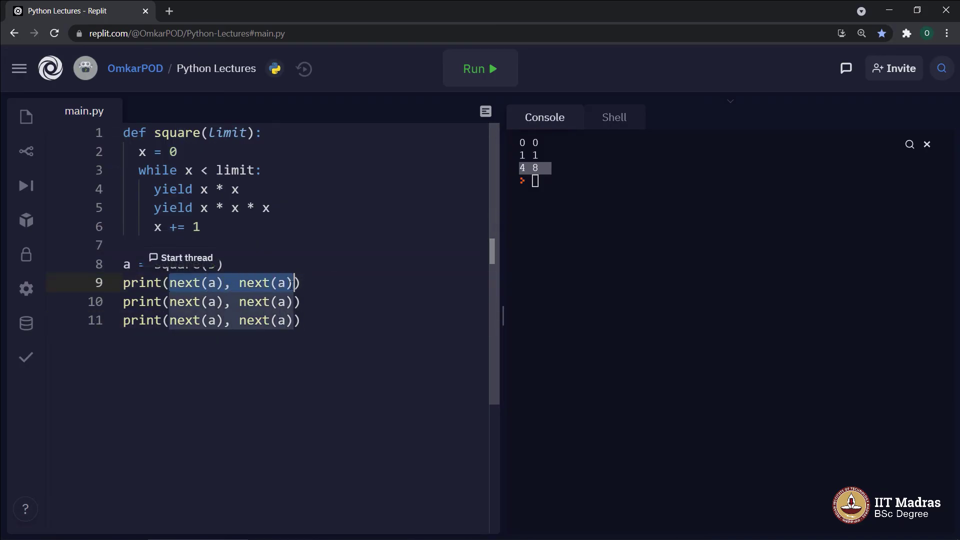
pyautogui.moveTo(170, 283); pyautogui.dragTo(294, 321)
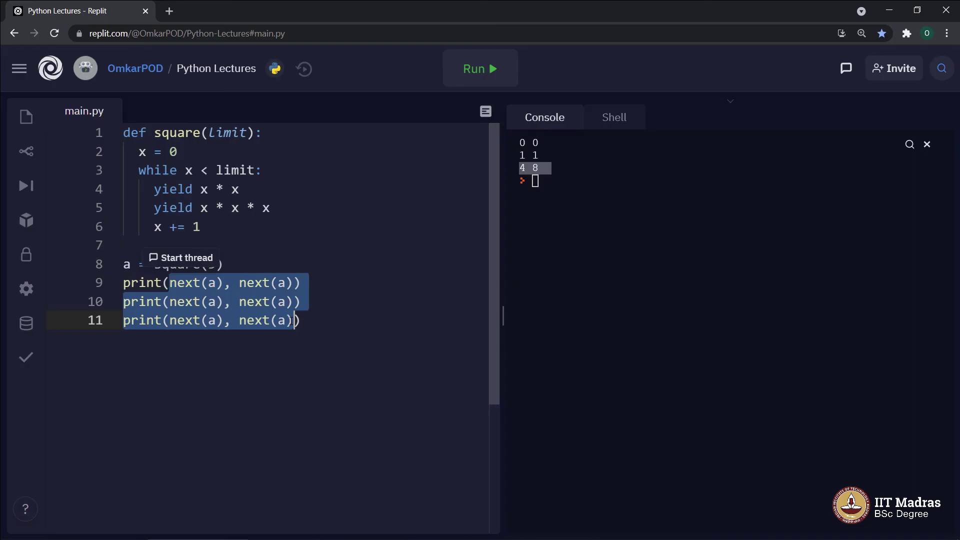
# Add print(next(a), next(a)) as line 12, rerun to get 9 27, and review the code.
pyautogui.write('print(next(a), next(a))')
pyautogui.hotkey('ctrl', 'Return')
pyautogui.click(125, 264)
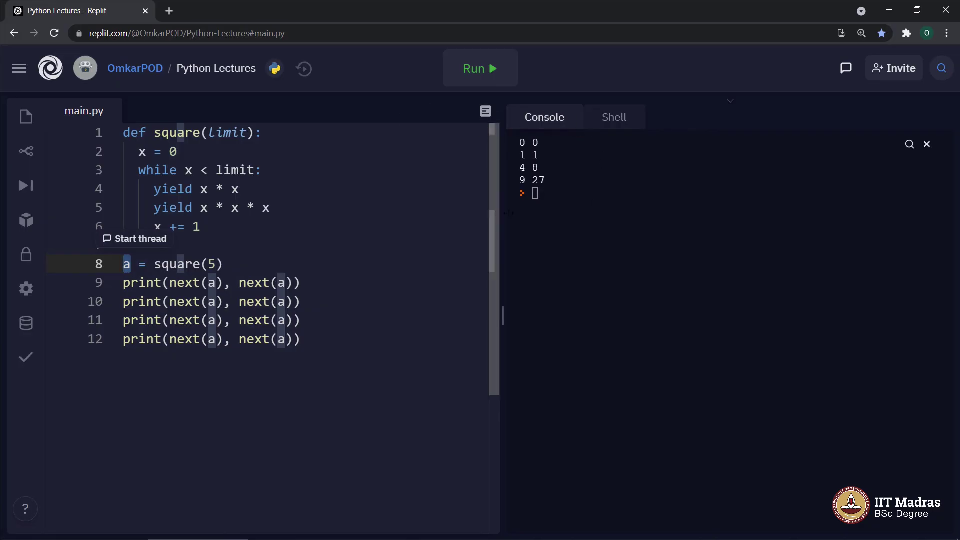
pyautogui.click(327, 350)
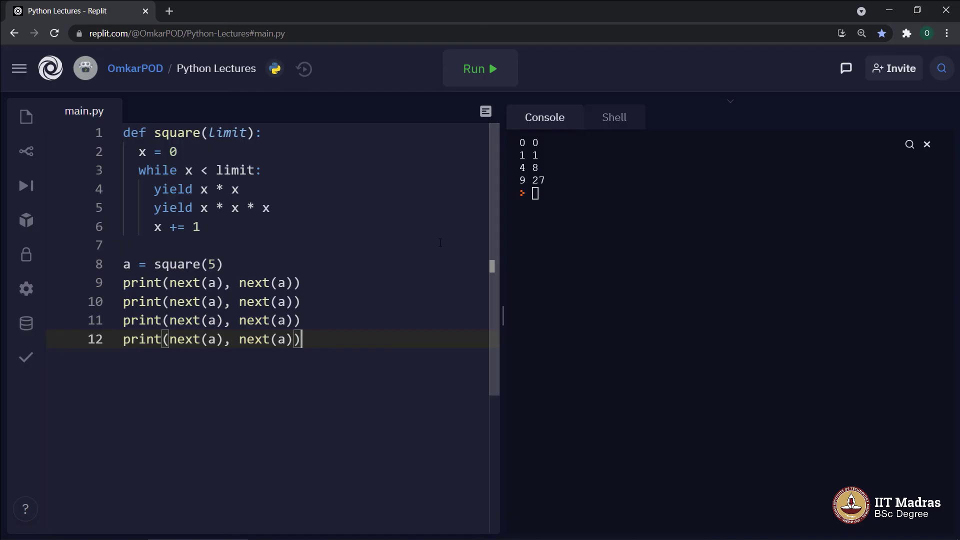
pyautogui.moveTo(210, 227); pyautogui.dragTo(126, 117)
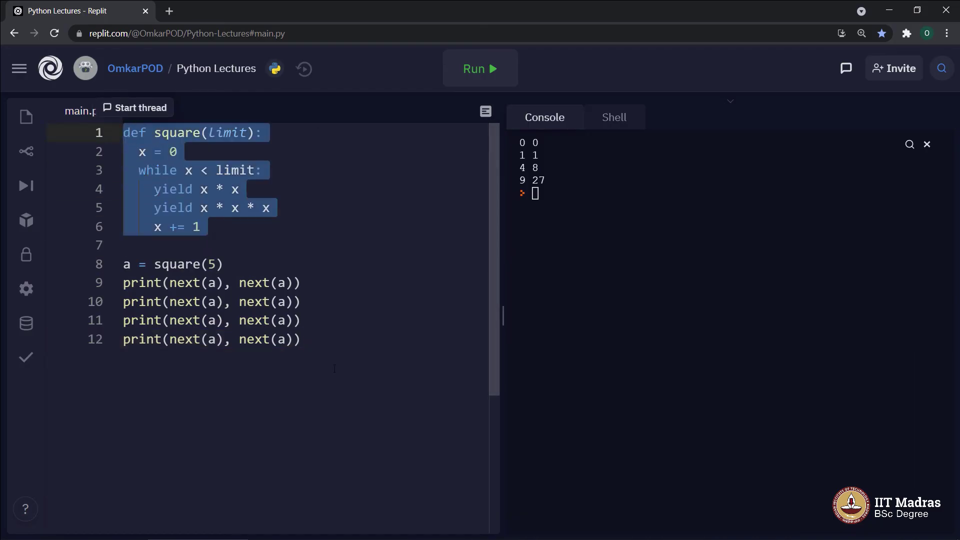
pyautogui.moveTo(301, 339); pyautogui.dragTo(106, 269)
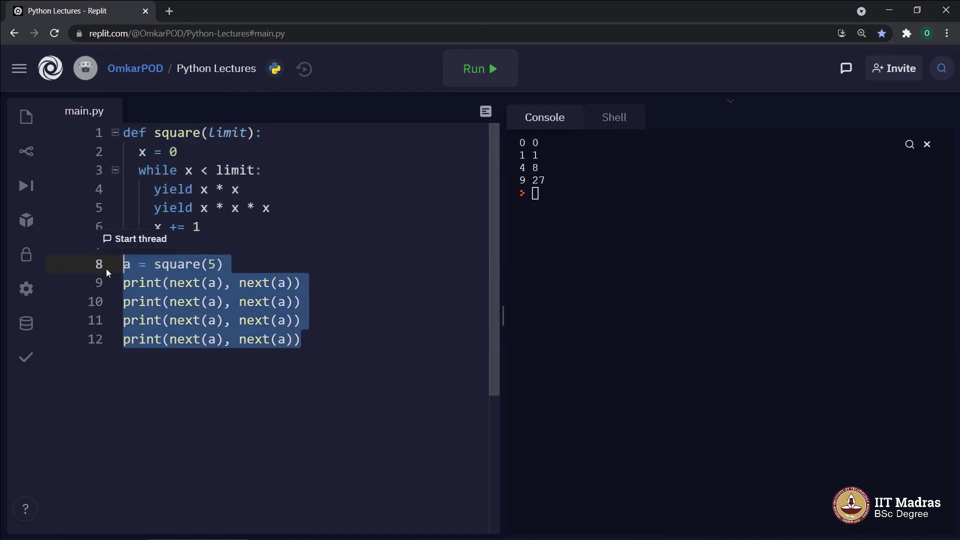
pyautogui.click(302, 320)
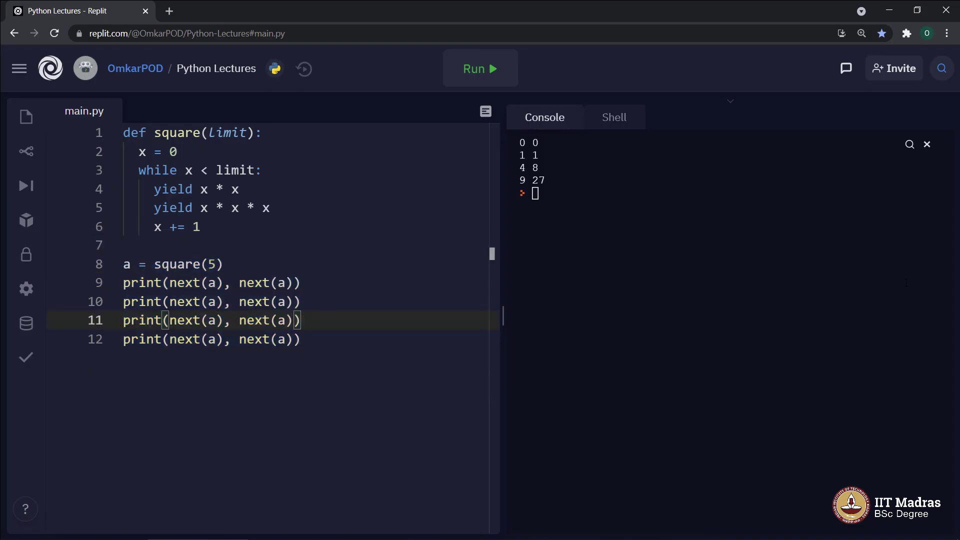